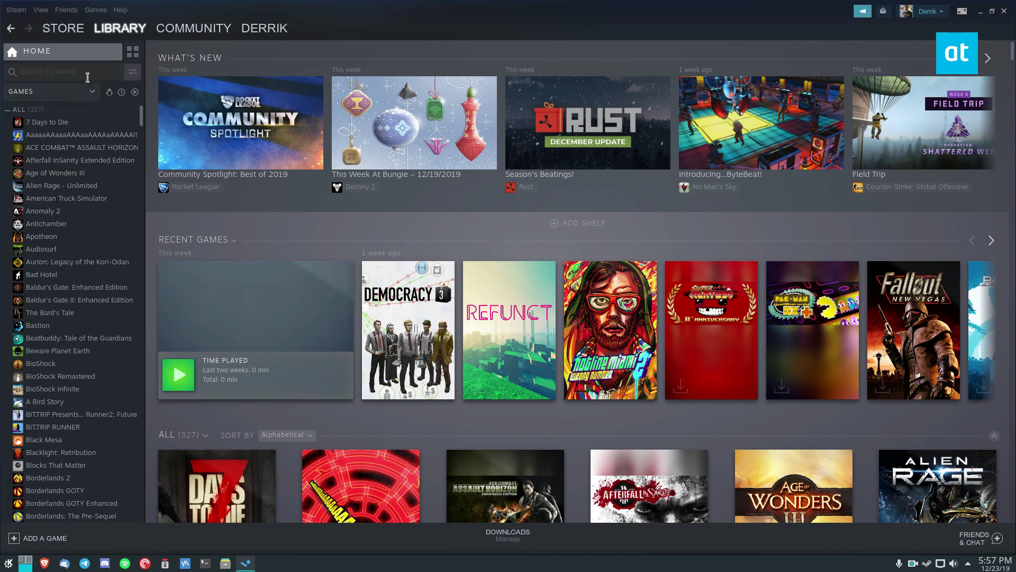
# Step: Search the game library for "the m" and open the page of Halo: The Master Chief Collection
pyautogui.scroll(-10, 105, 241)
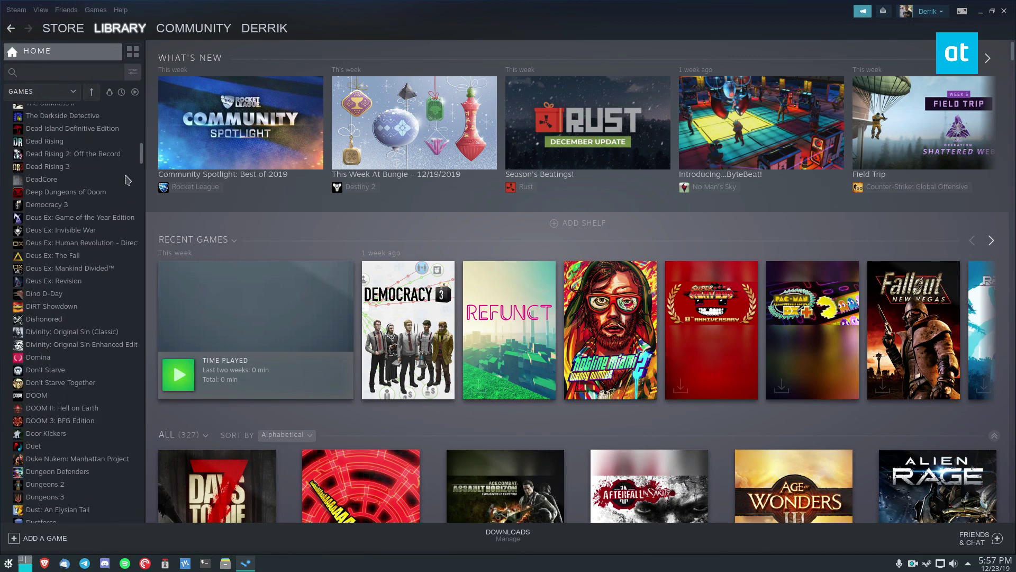
pyautogui.moveTo(141, 156); pyautogui.dragTo(141, 197)
pyautogui.click(58, 74)
pyautogui.write('the m')
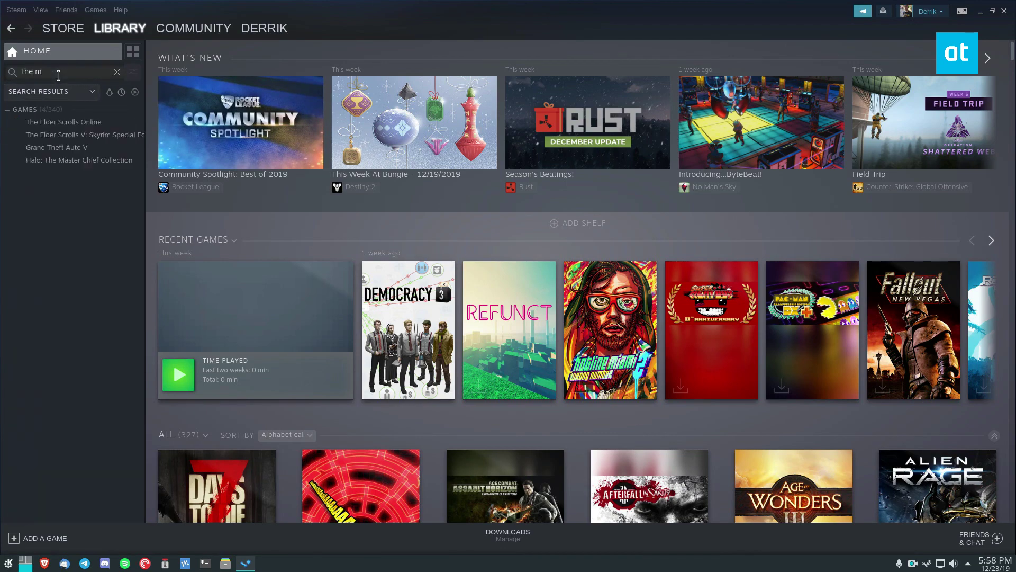
pyautogui.rightClick(98, 126)
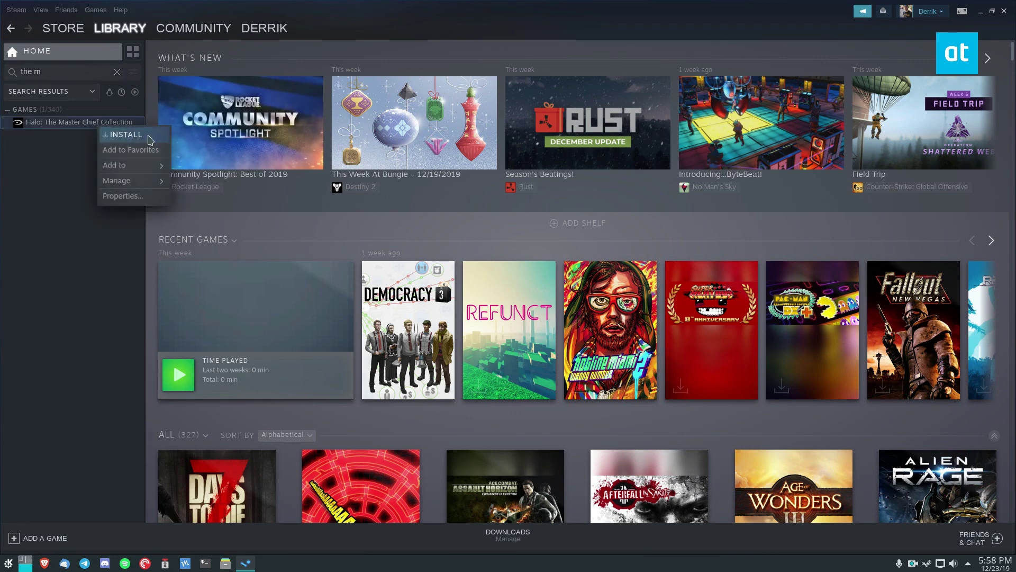
pyautogui.click(43, 127)
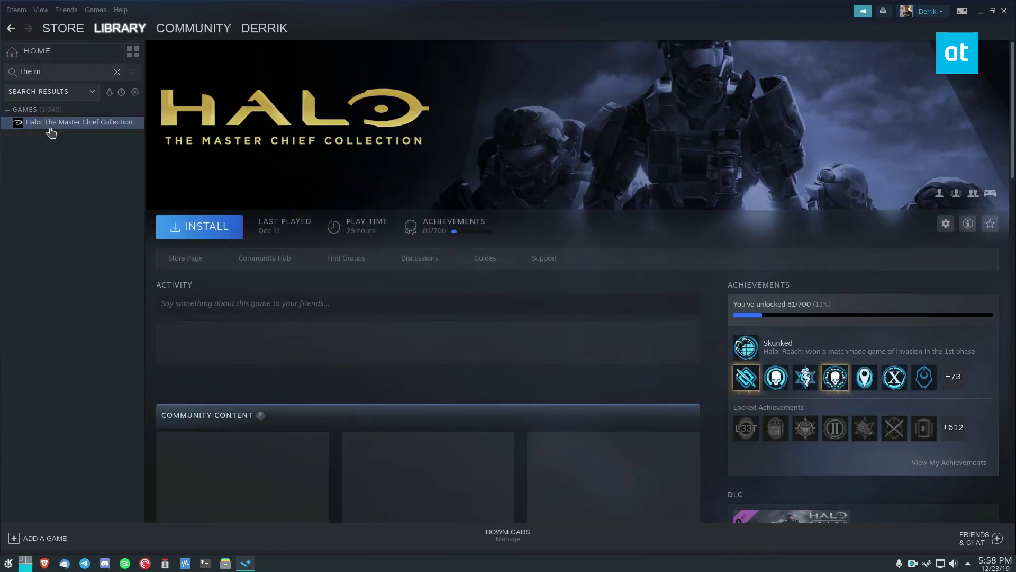
# Step: Install Halo: The Master Chief Collection in the default Steam location, with desktop and start menu shortcuts
pyautogui.click(209, 231)
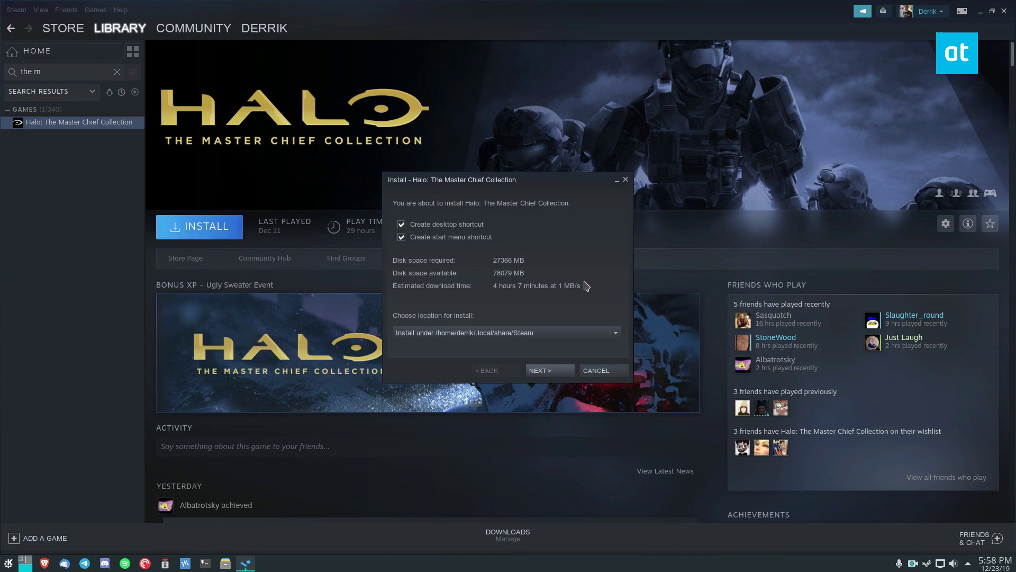
pyautogui.click(546, 373)
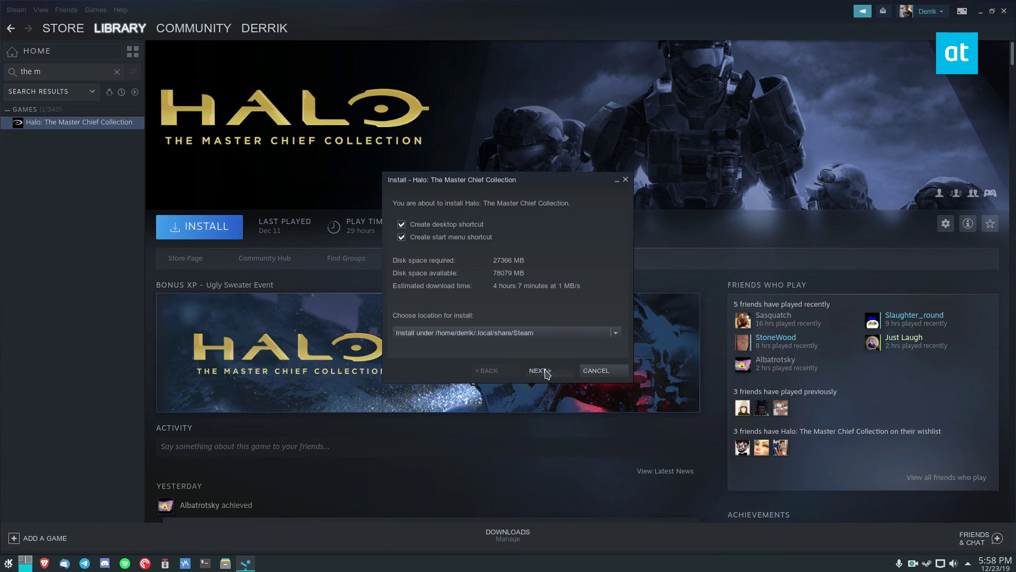
pyautogui.click(544, 373)
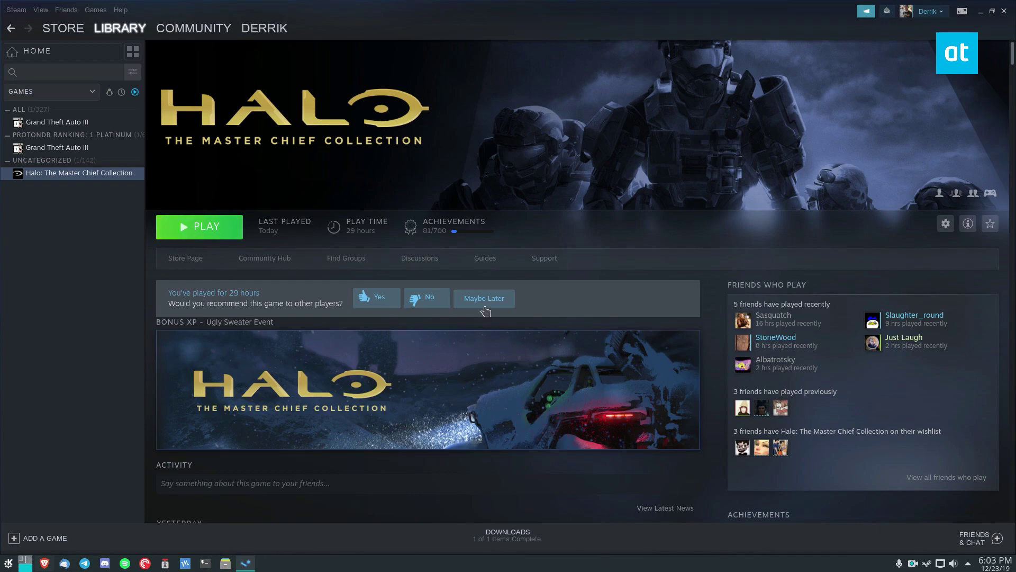
# Step: Switch to the Brave article, open a terminal and run its Steam Linux command mkdir -p ~/.steam/root/compatibilitytools.d/
pyautogui.click(46, 564)
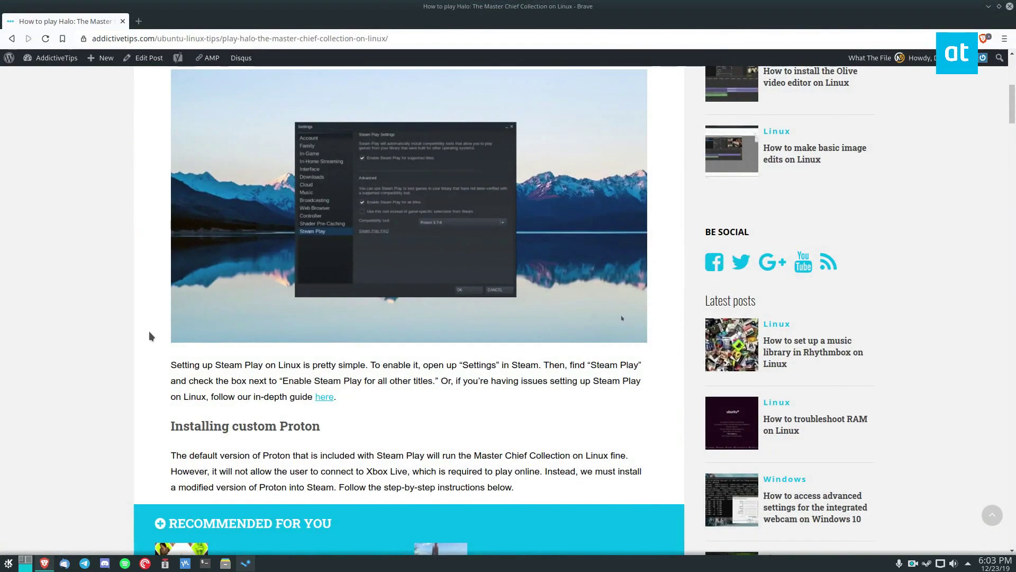
pyautogui.scroll(-8, 148, 339)
pyautogui.scroll(-1, 150, 361)
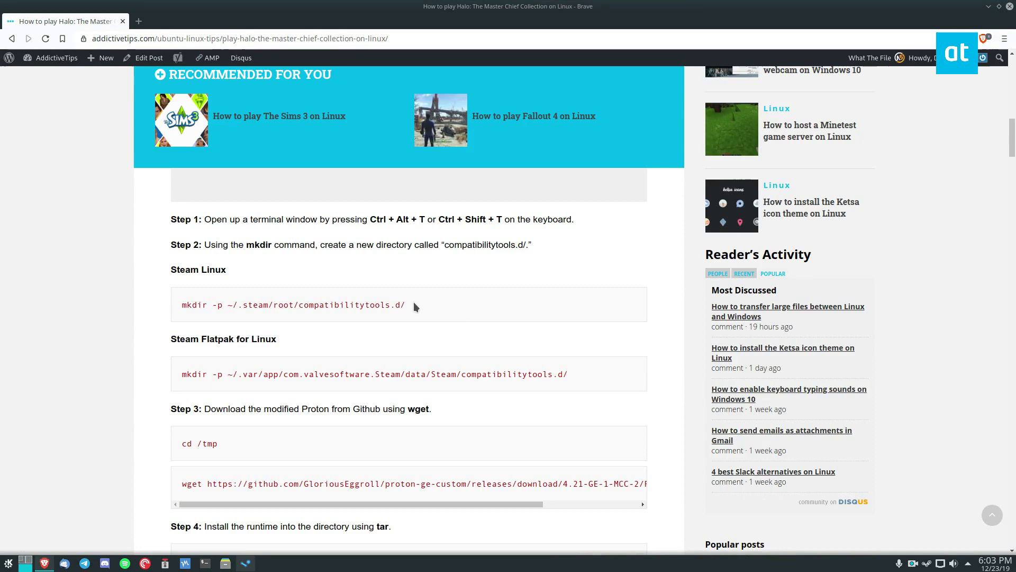
pyautogui.scroll(-1, 415, 307)
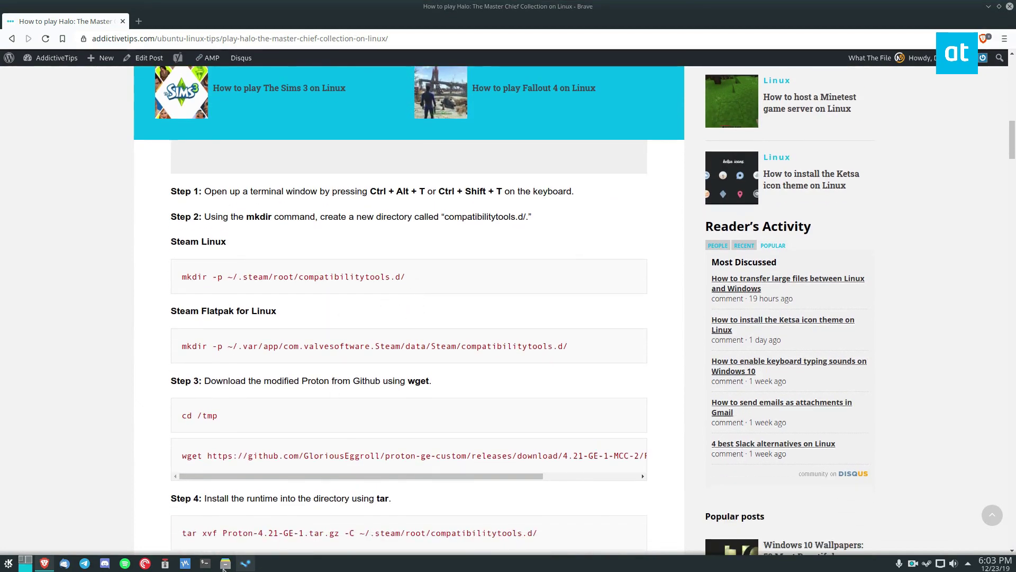
pyautogui.hotkey('ctrl', 'alt', 't')
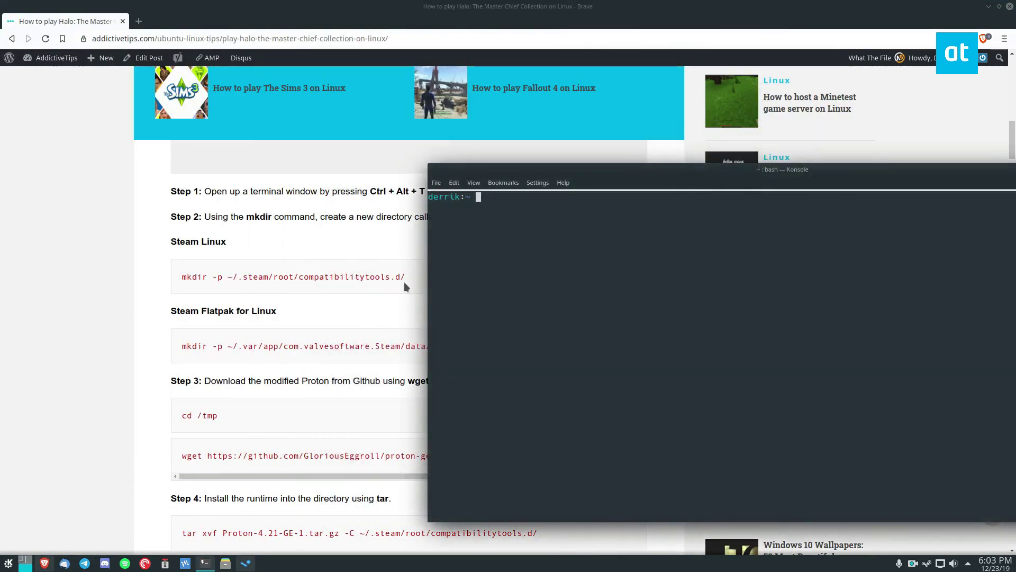
pyautogui.moveTo(405, 283); pyautogui.dragTo(169, 279)
pyautogui.click(205, 563)
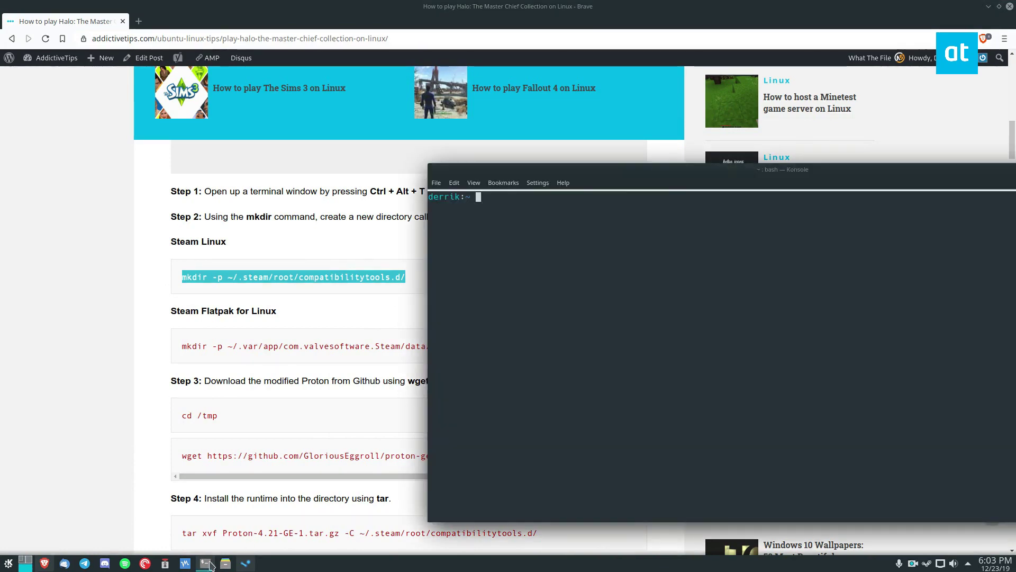
pyautogui.middleClick(496, 406)
pyautogui.press('Return')
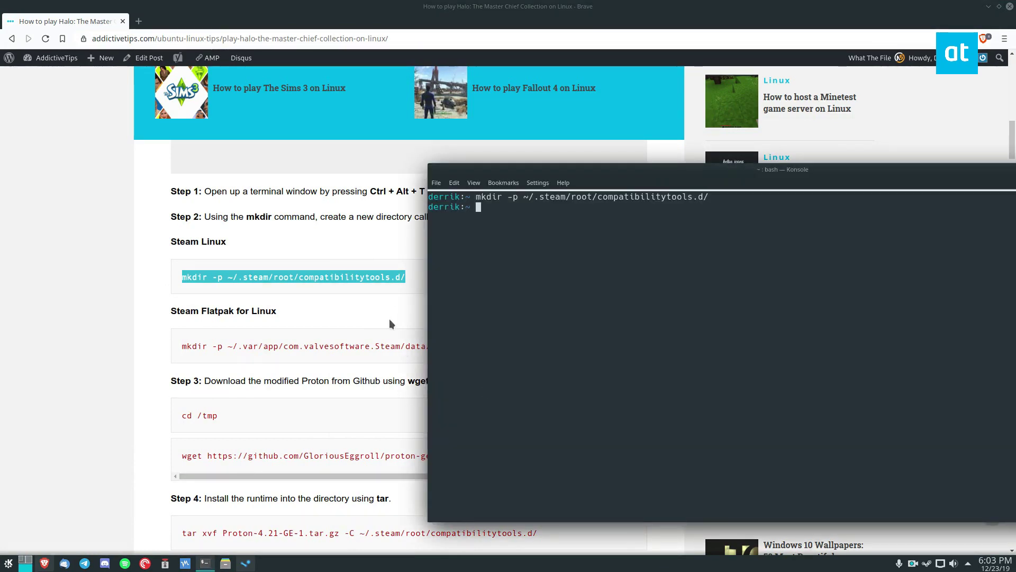
# Step: Copy the cd /tmp command from Step 3 of the article and run it in the terminal
pyautogui.scroll(-3, 75, 334)
pyautogui.click(91, 297)
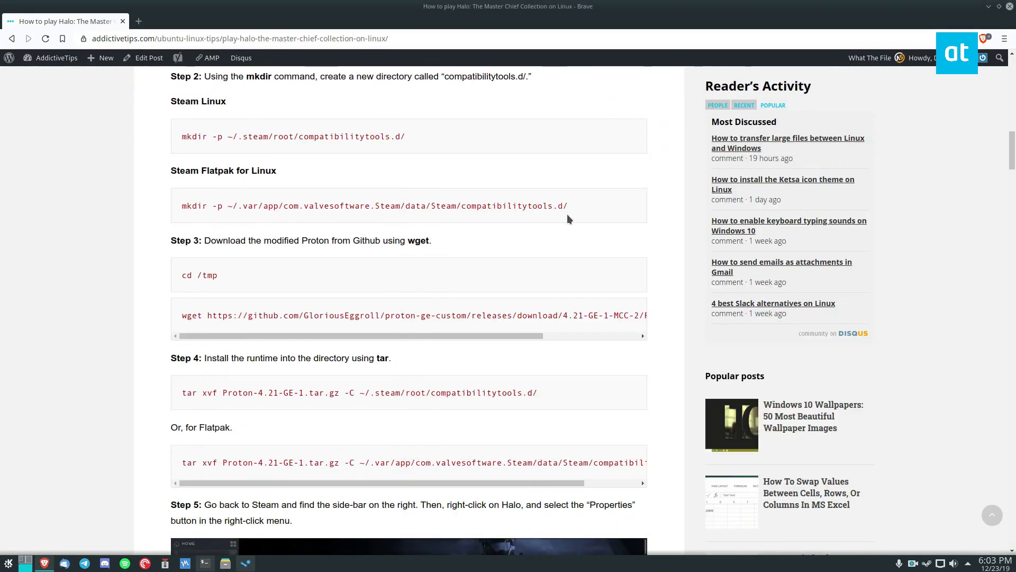
pyautogui.scroll(-3, 592, 202)
pyautogui.scroll(3, 261, 196)
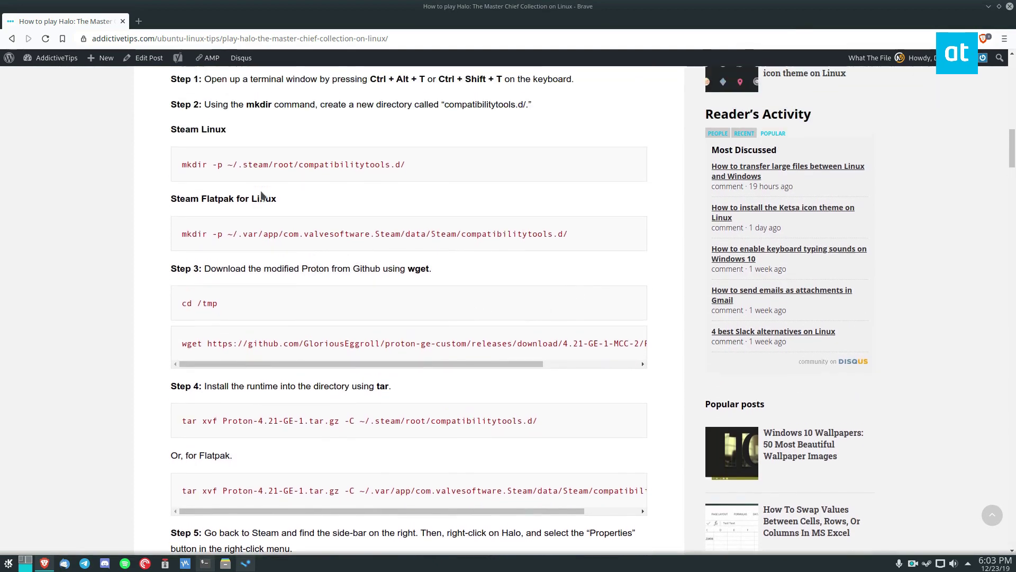
pyautogui.moveTo(277, 199); pyautogui.dragTo(169, 198)
pyautogui.scroll(-2, 229, 212)
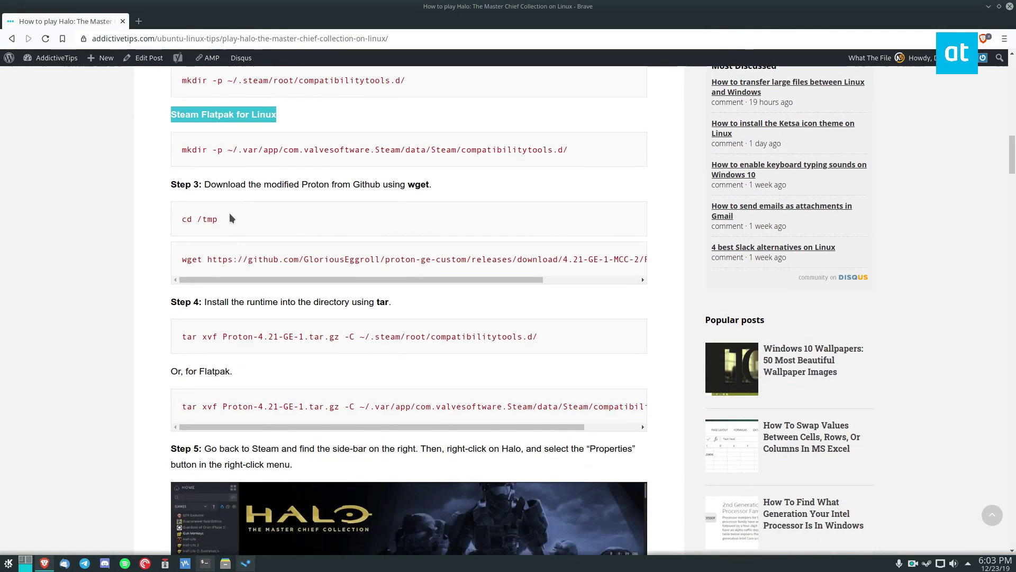
pyautogui.moveTo(237, 219); pyautogui.dragTo(153, 216)
pyautogui.click(205, 563)
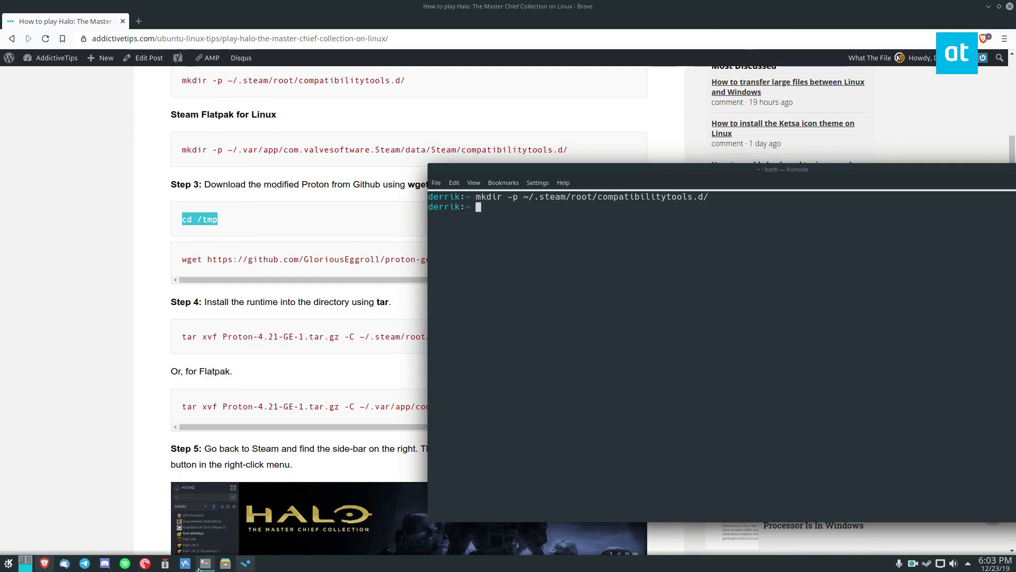
pyautogui.write('cd /tmp')
pyautogui.press('Return')
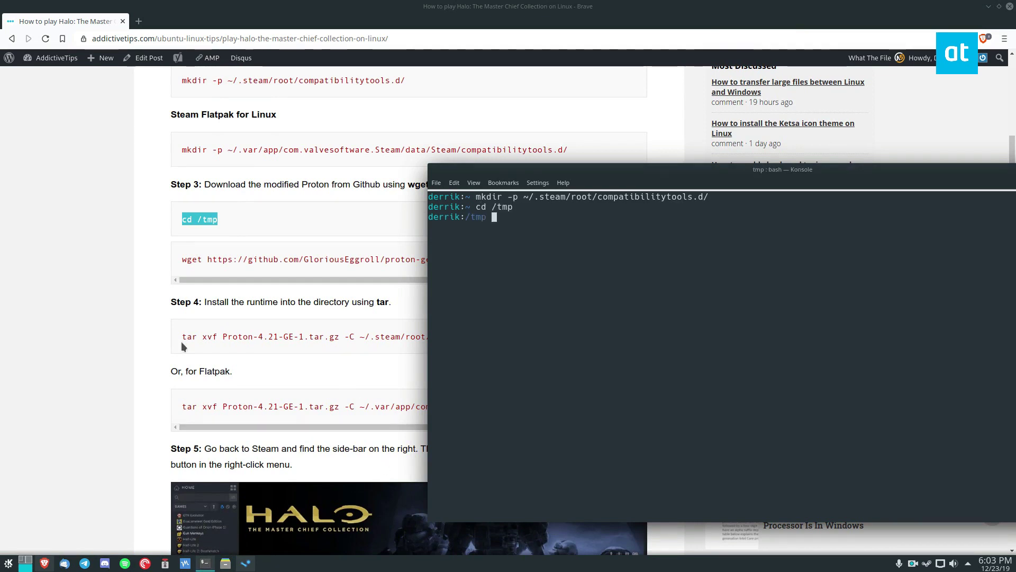
# Step: Download Proton-4.21-GE-1.tar.gz from GitHub by running the article's full wget command in the terminal
pyautogui.moveTo(181, 259); pyautogui.dragTo(670, 263)
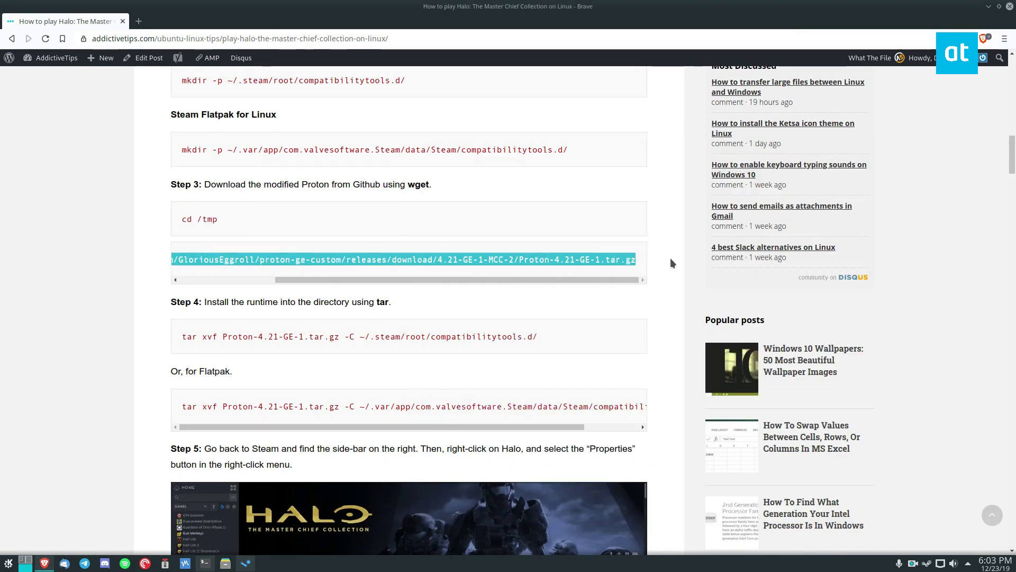
pyautogui.click(204, 563)
pyautogui.write('wget https://github.com/GloriousEggroll/proton-ge-custom/releases/download/4.21-GE-1-MCC-2/Proton-4.21-GE-1.tar.gz')
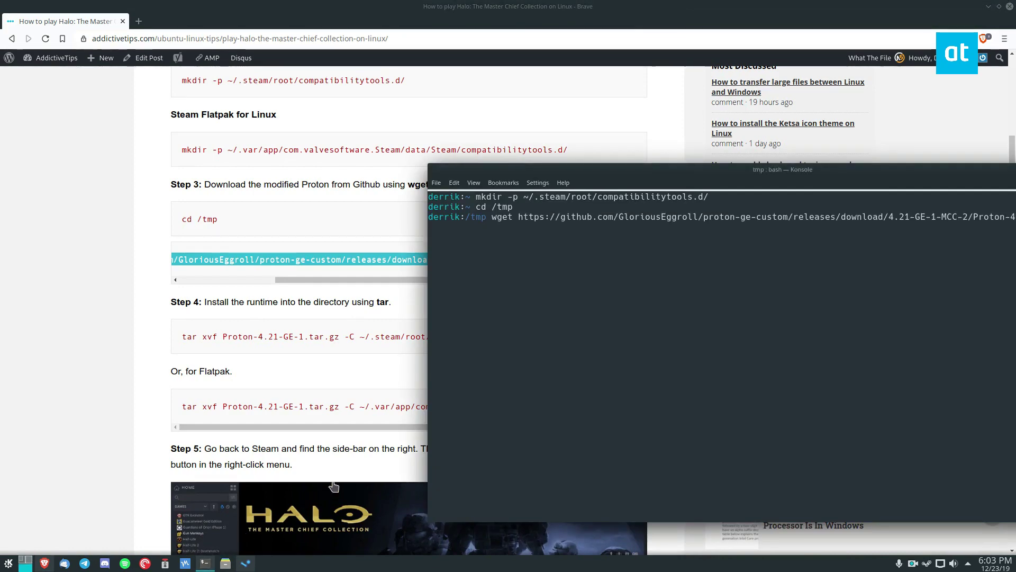
pyautogui.press('Return')
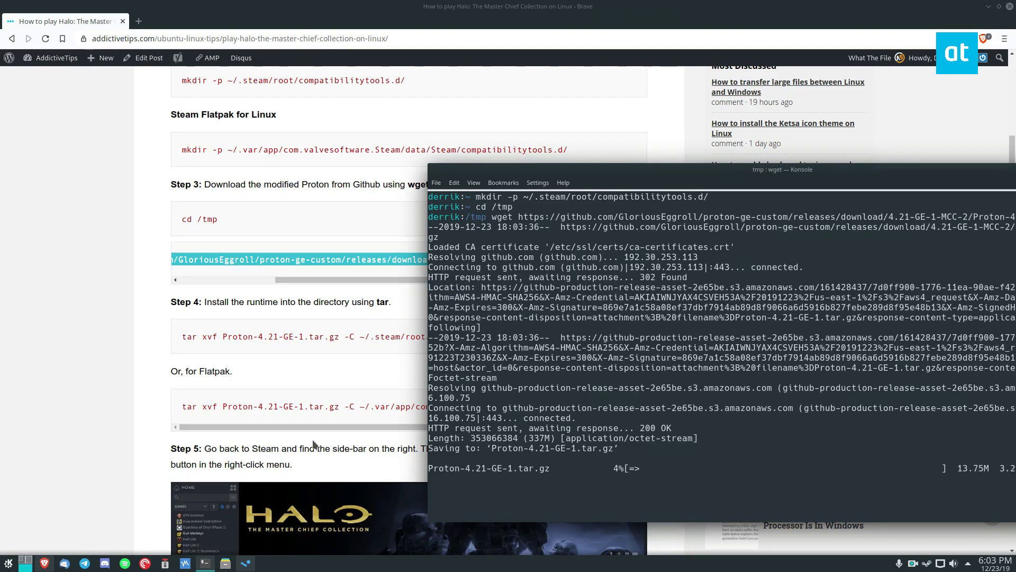
# Step: Copy the non-Flatpak tar command from Step 4 of the article, and exit Steam completely
pyautogui.click(142, 392)
pyautogui.moveTo(180, 332); pyautogui.dragTo(545, 340)
pyautogui.click(245, 562)
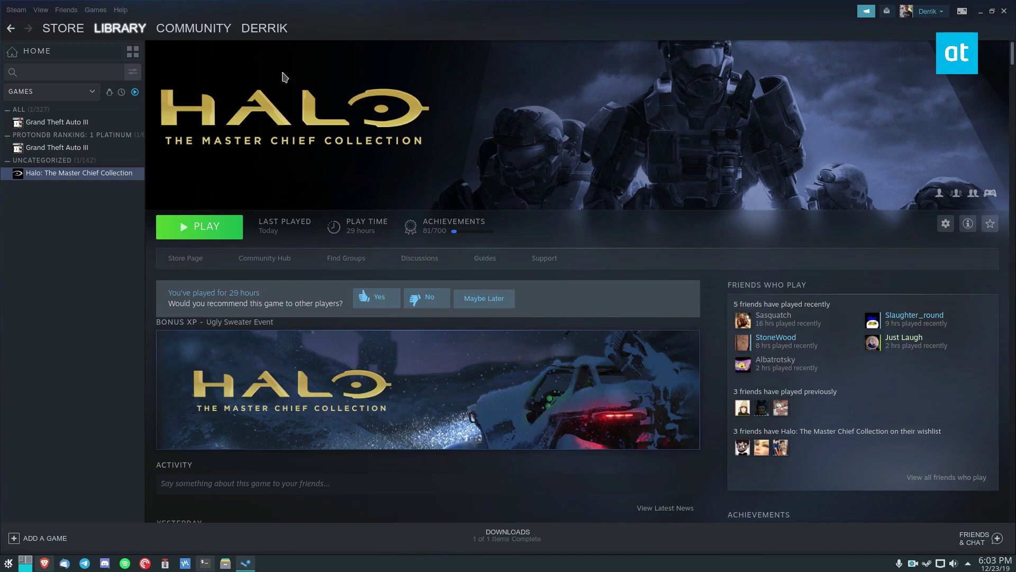
pyautogui.click(16, 9)
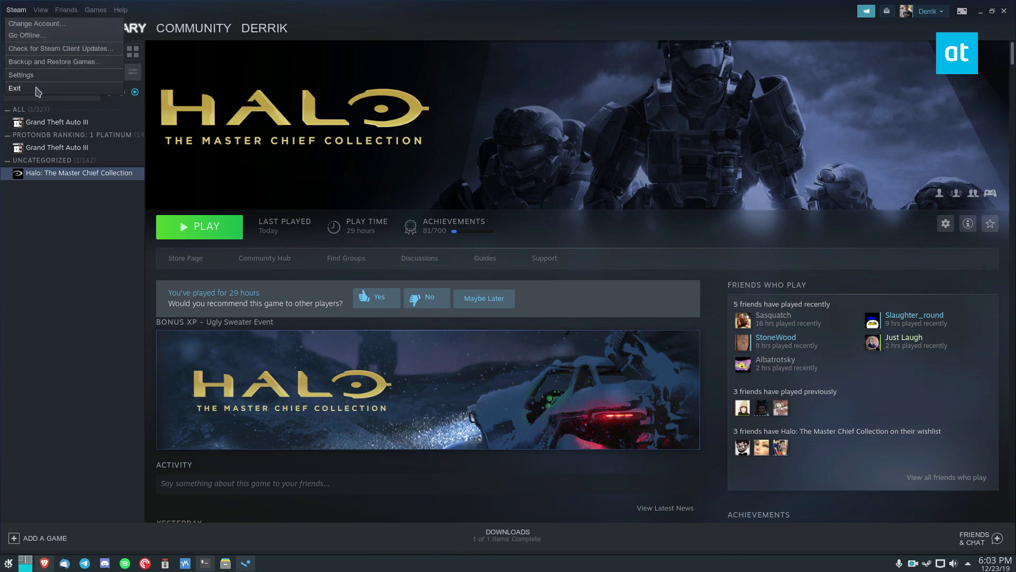
pyautogui.click(37, 84)
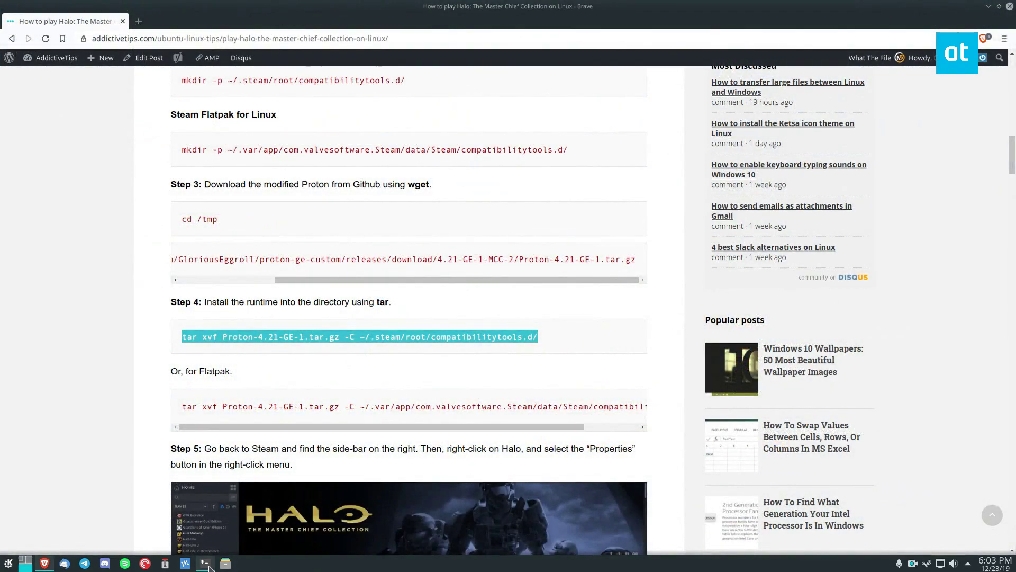
# Step: Extract Proton-4.21-GE-1.tar.gz into ~/.steam/root/compatibilitytools.d/ with tar xvf in the terminal
pyautogui.click(205, 562)
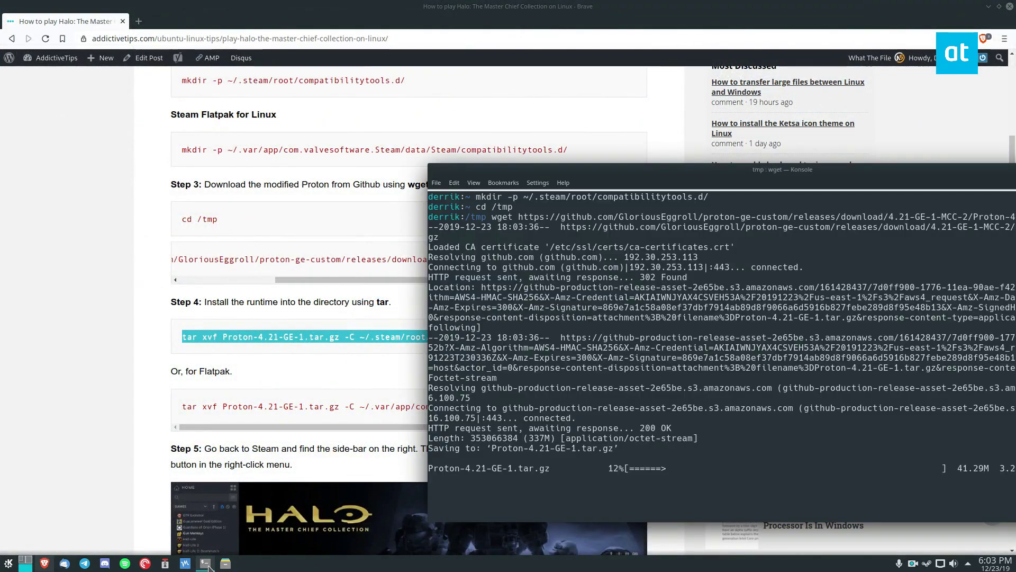
pyautogui.moveTo(540, 168); pyautogui.dragTo(430, 146)
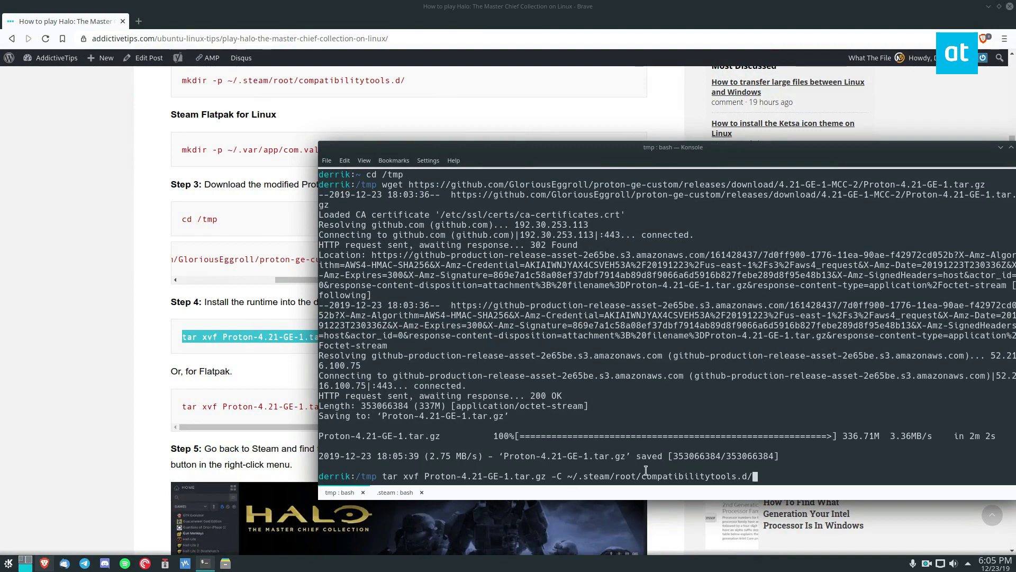
pyautogui.press('Return')
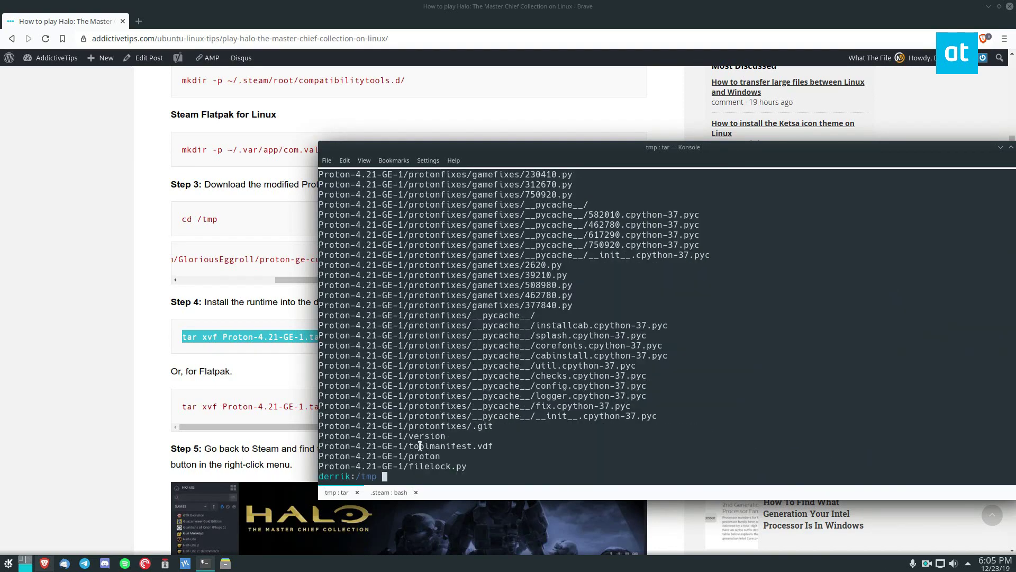
# Step: In the second terminal session, change from ~/.steam into the root folder and list its contents
pyautogui.click(394, 492)
pyautogui.write('cd ro')
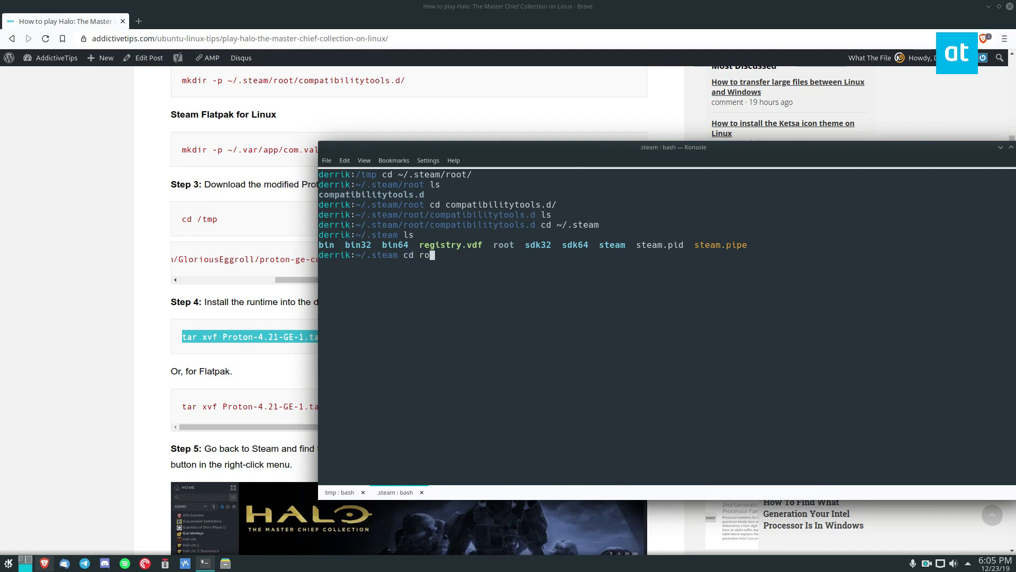
pyautogui.press('Tab')
pyautogui.press('Return')
pyautogui.write('ls')
pyautogui.press('Return')
# Step: Change into compatibilitytools.d and list its contents to check for the extracted Proton folder
pyautogui.write('cd co')
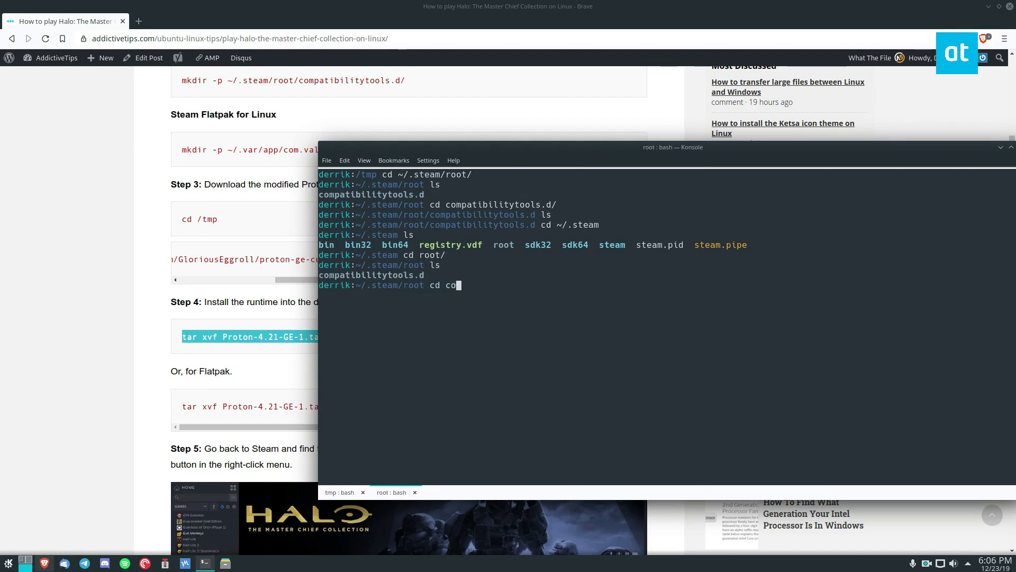
pyautogui.press('Tab')
pyautogui.press('Return')
pyautogui.write('ls.d ls')
pyautogui.press('Return')
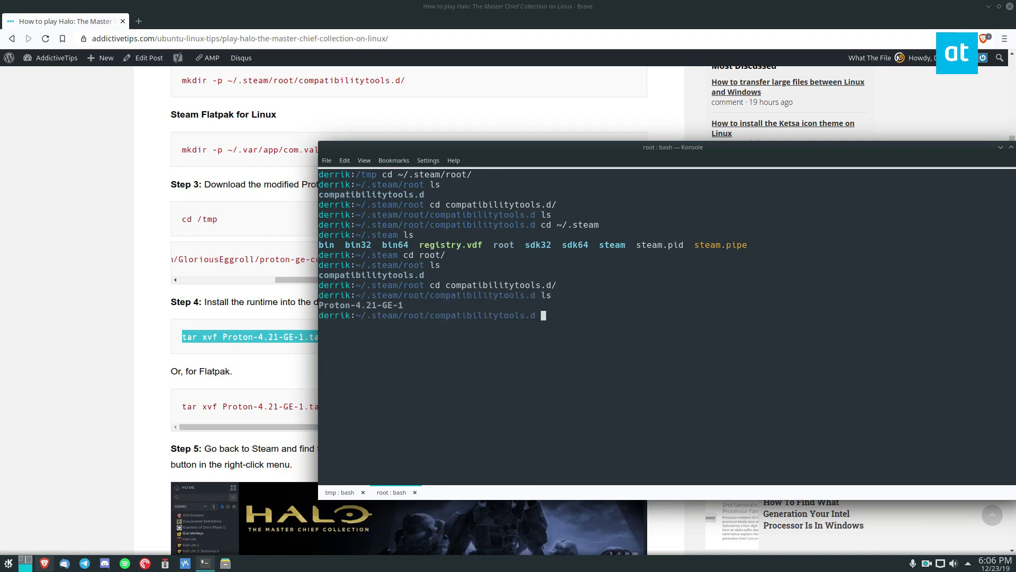
pyautogui.moveTo(408, 306); pyautogui.dragTo(318, 306)
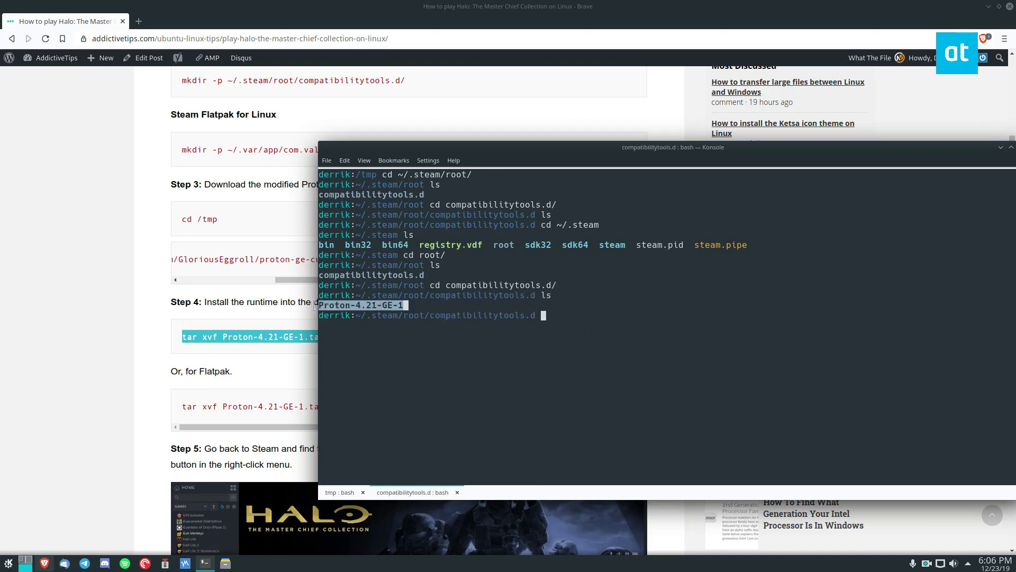
# Step: Launch Steam again and open the properties of Halo: The Master Chief Collection from the library
pyautogui.press('super')
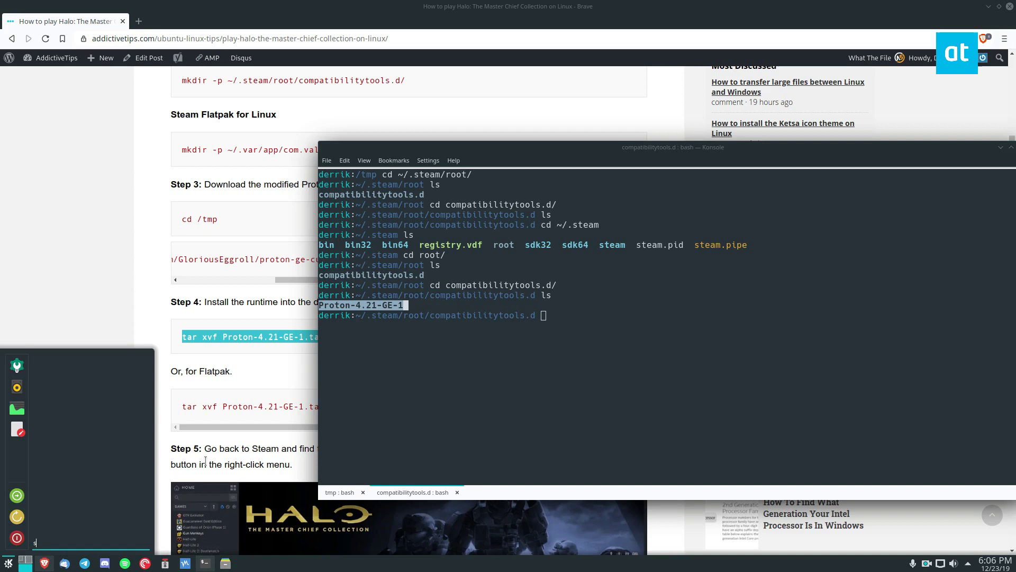
pyautogui.write('stea')
pyautogui.press('Return')
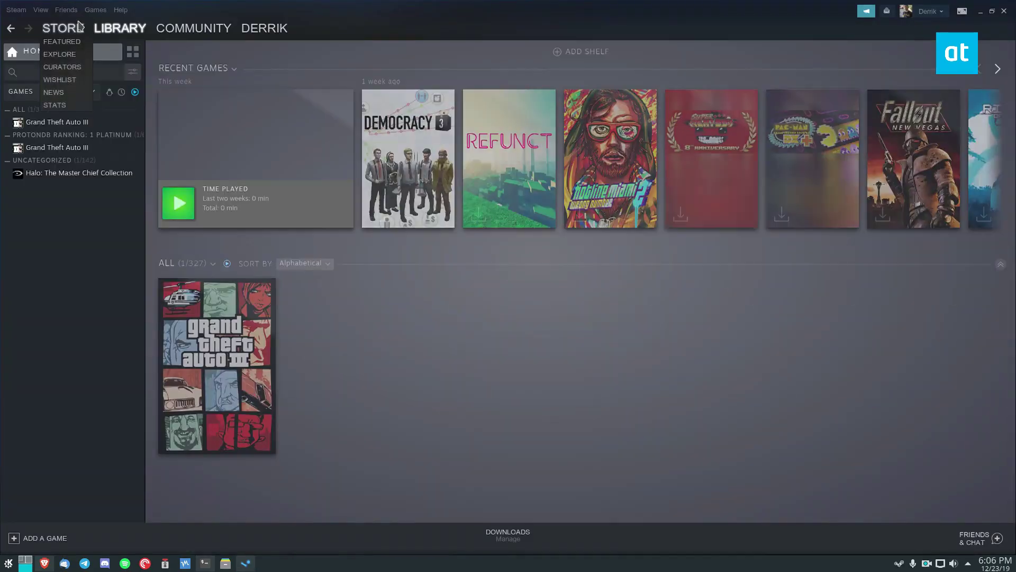
pyautogui.rightClick(57, 175)
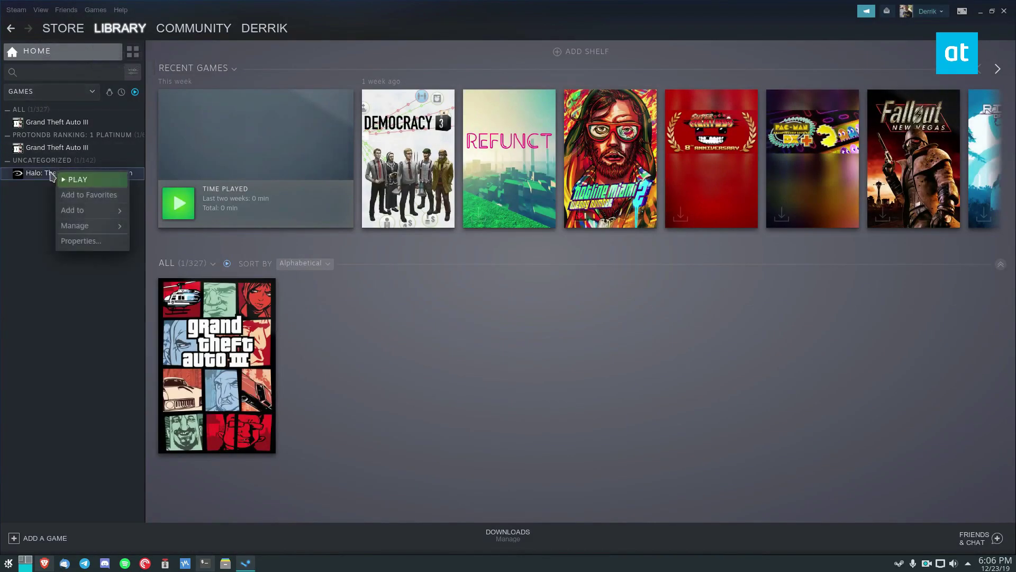
pyautogui.click(76, 246)
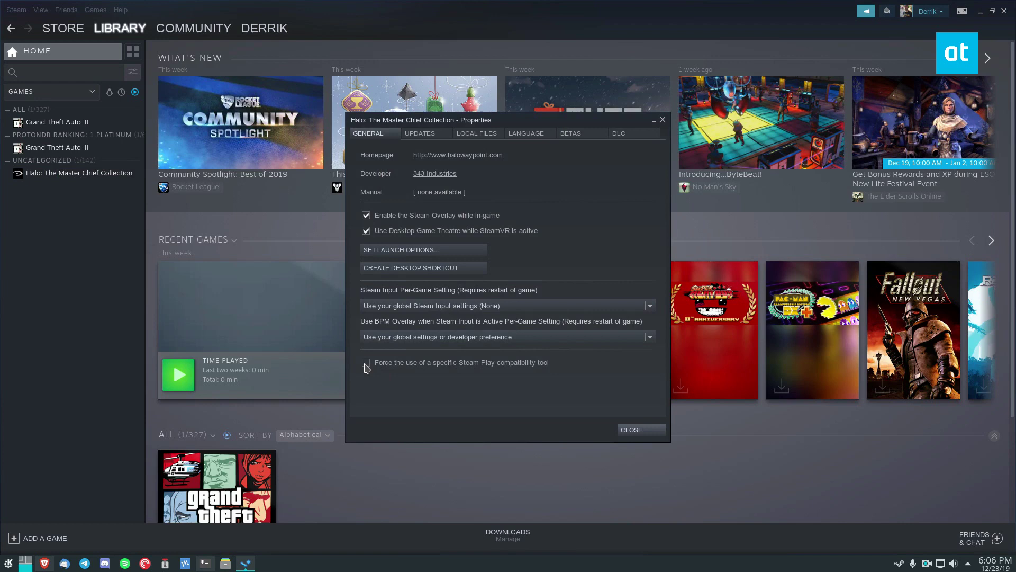
pyautogui.click(366, 363)
pyautogui.click(654, 385)
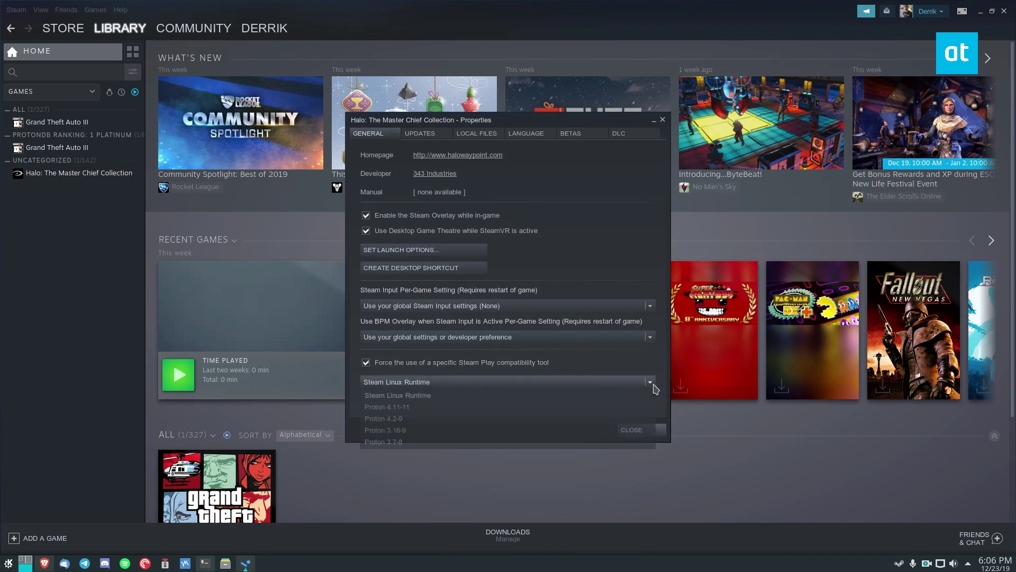
pyautogui.click(526, 395)
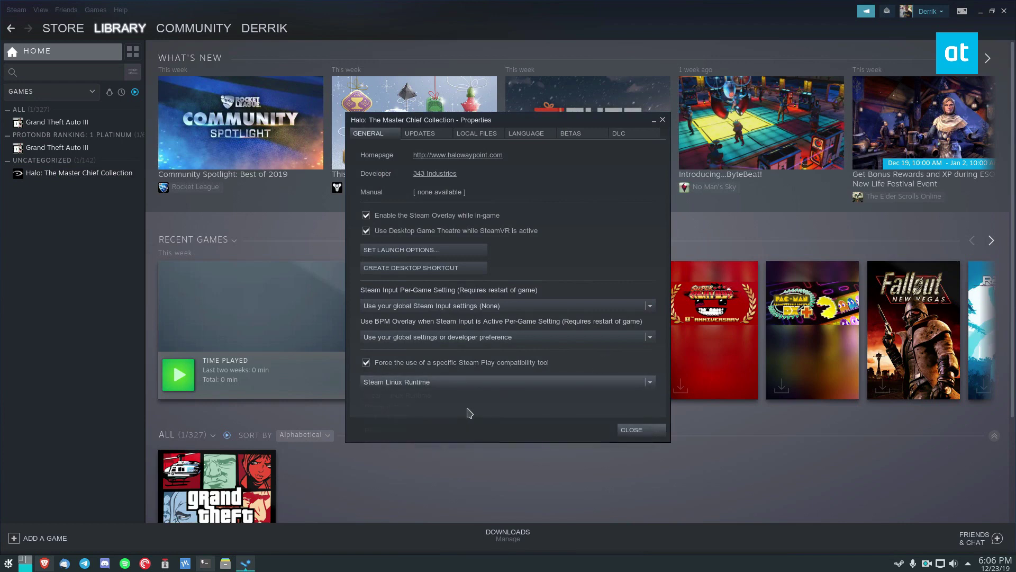
pyautogui.click(650, 382)
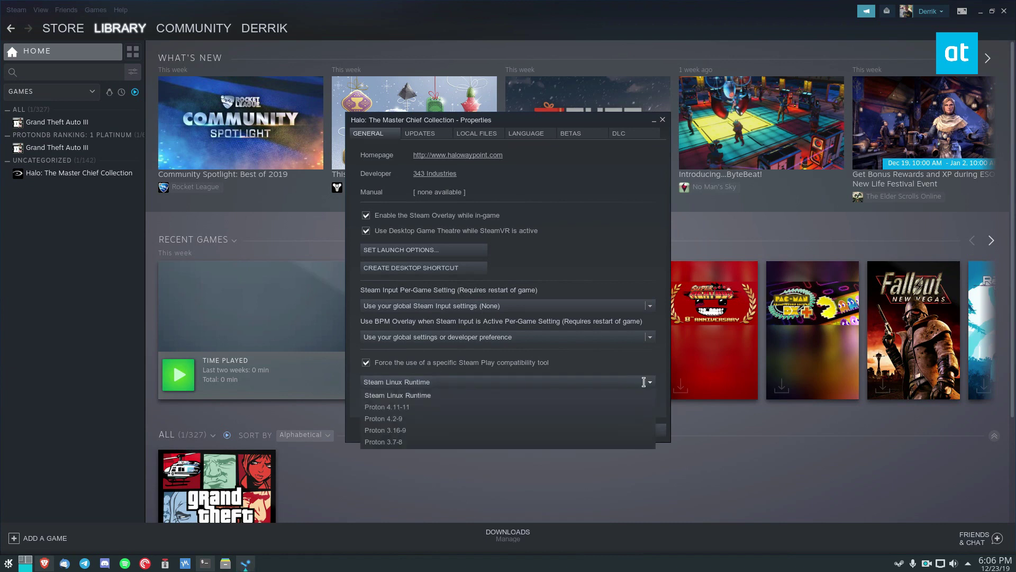
pyautogui.click(582, 359)
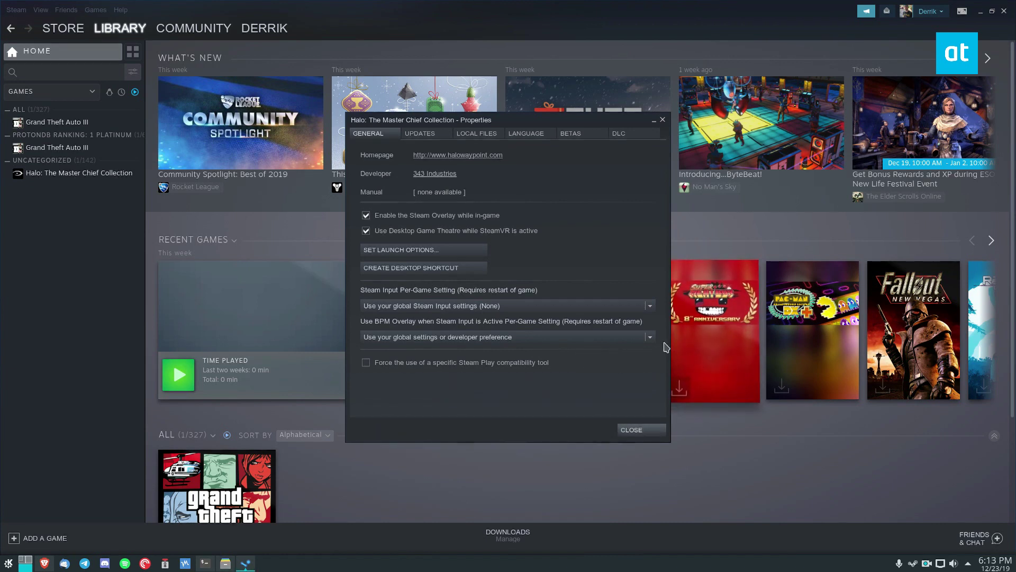
# Step: Force Halo: The Master Chief Collection to use the Proton-4.21-GE-1 compatibility tool and close its properties
pyautogui.click(367, 364)
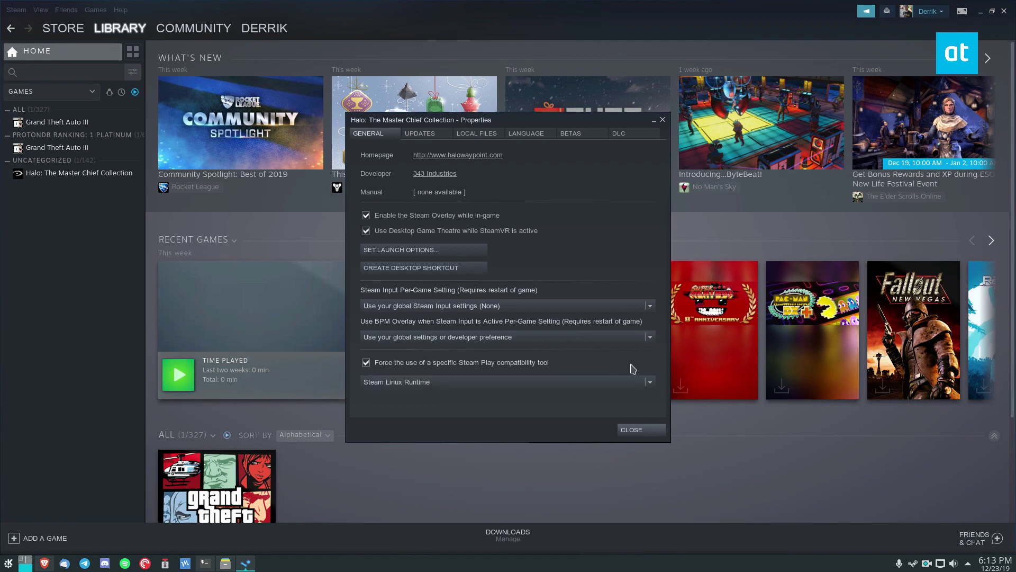
pyautogui.click(649, 382)
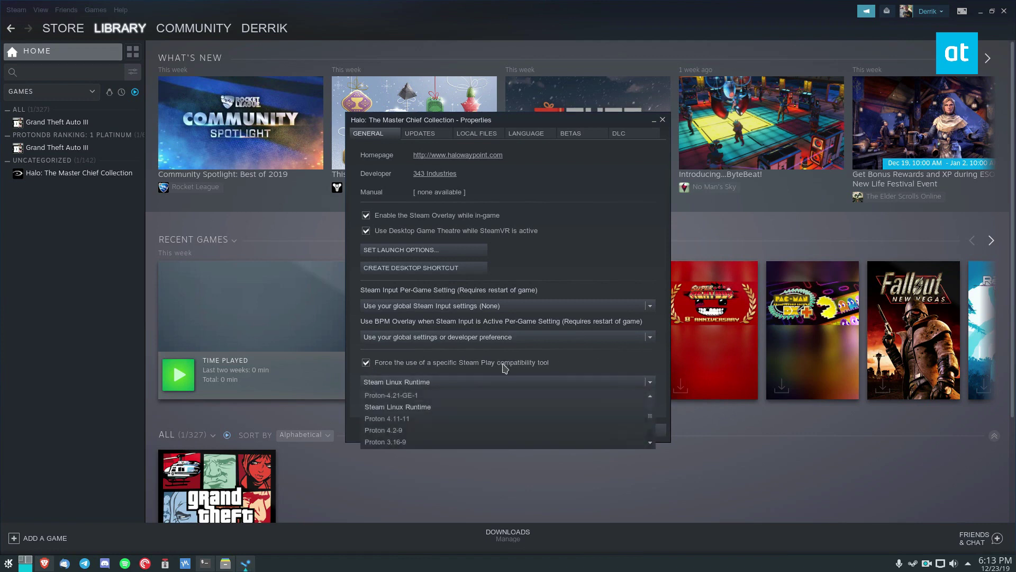
pyautogui.click(413, 396)
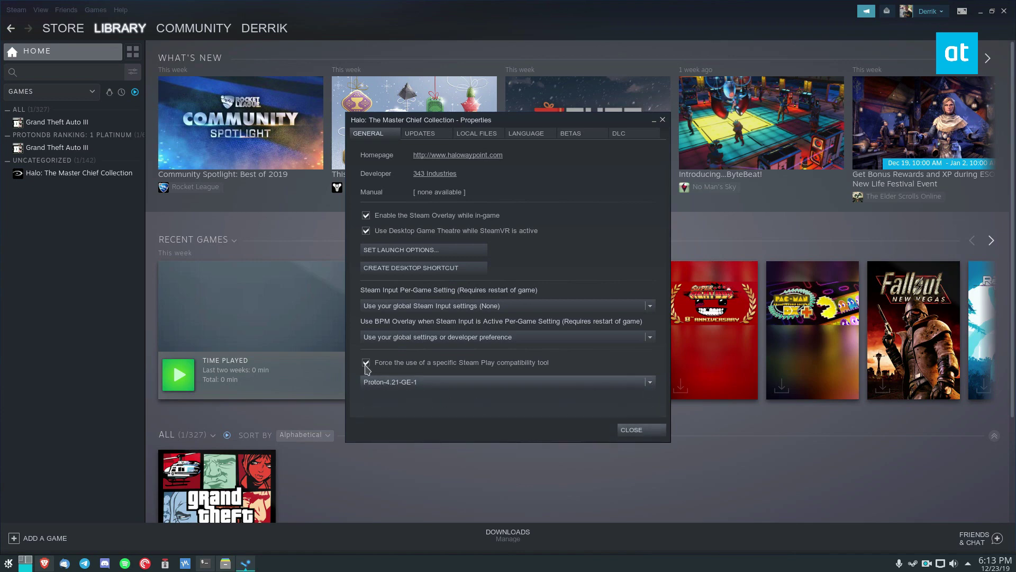
pyautogui.click(631, 430)
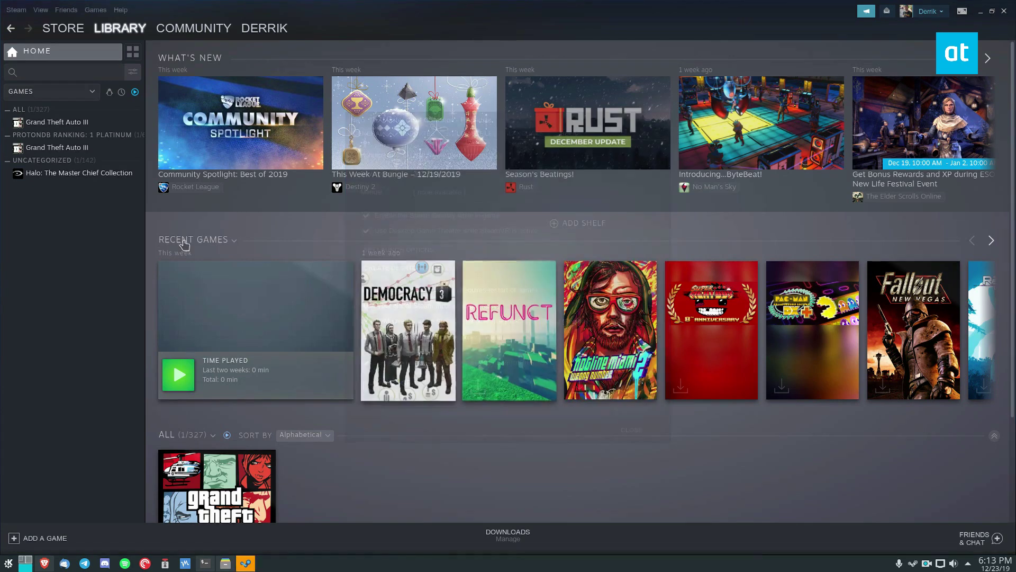
# Step: Launch Halo: The Master Chief Collection in its standard play mode with audio muted, and submit the Microsoft account's e-mail to sign in
pyautogui.click(57, 175)
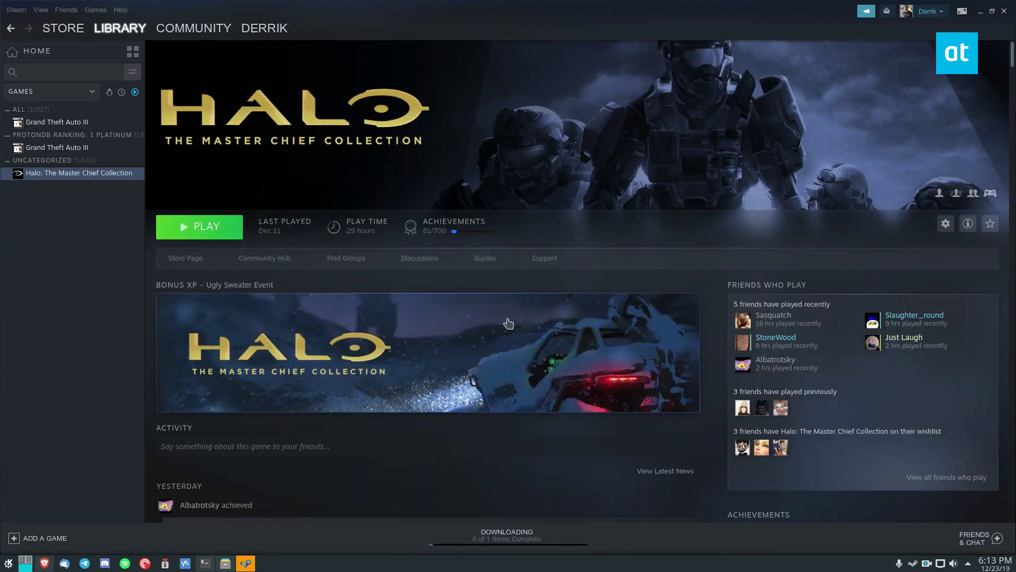
pyautogui.press('XF86AudioMute')
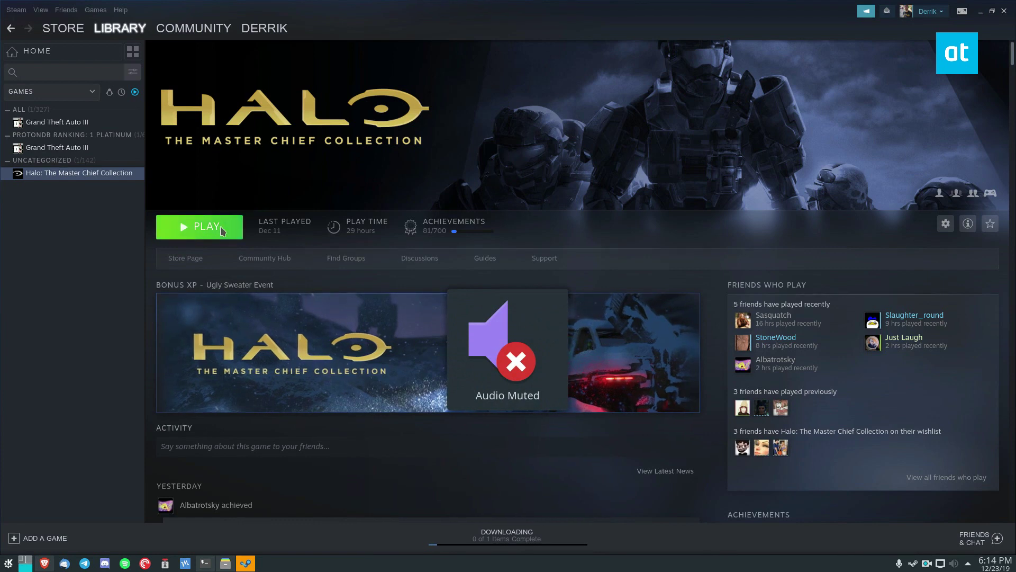
pyautogui.click(223, 231)
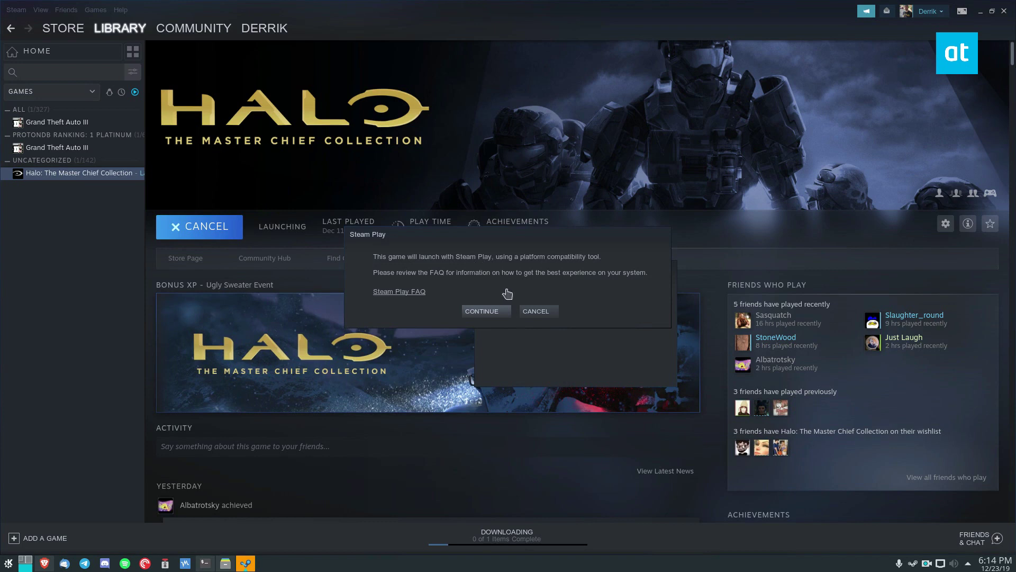
pyautogui.click(492, 312)
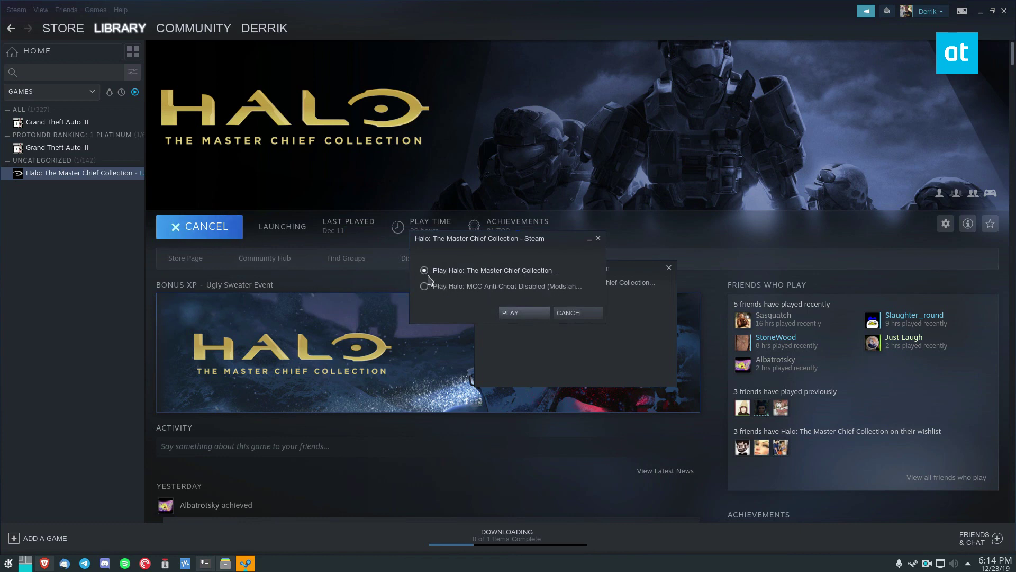
pyautogui.click(512, 313)
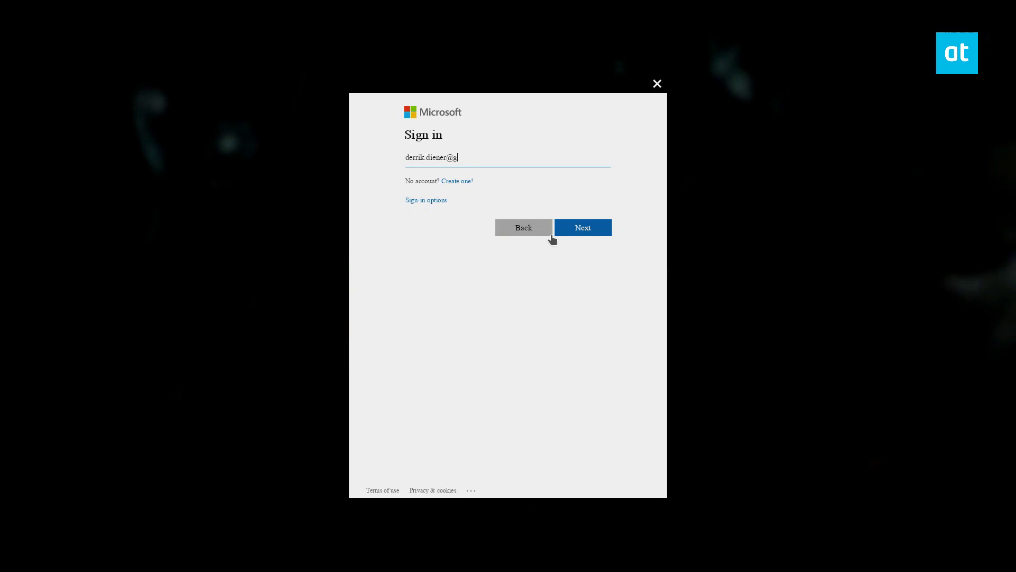
pyautogui.press('Return')
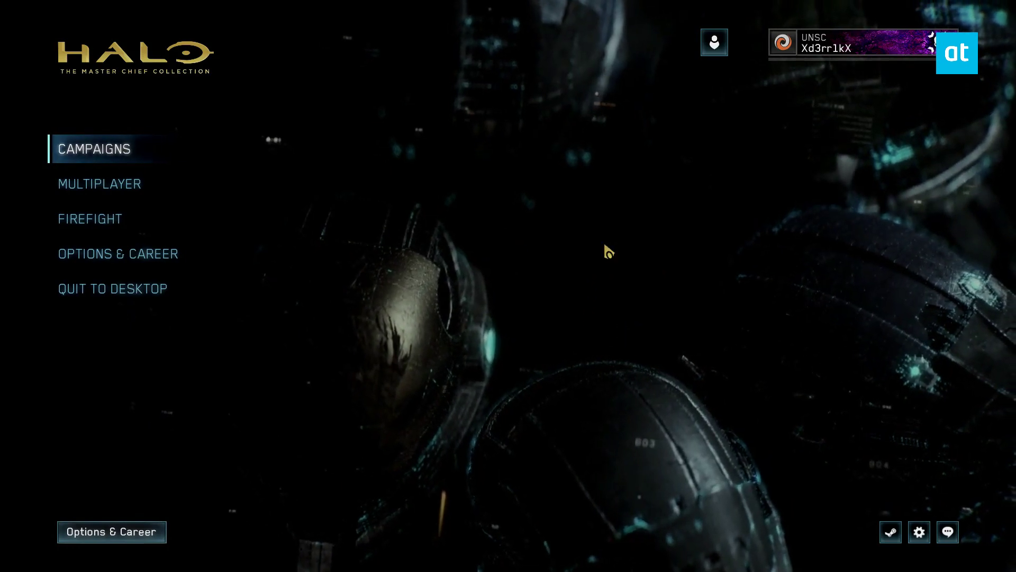
# Step: Open the Halo: Reach campaign from the game's campaign selection
pyautogui.click(107, 155)
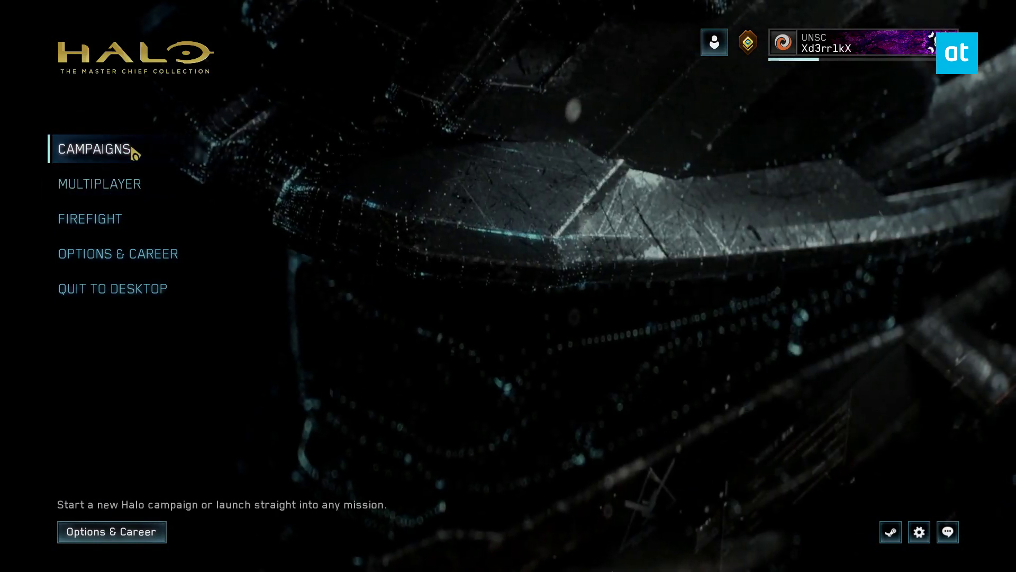
pyautogui.click(202, 160)
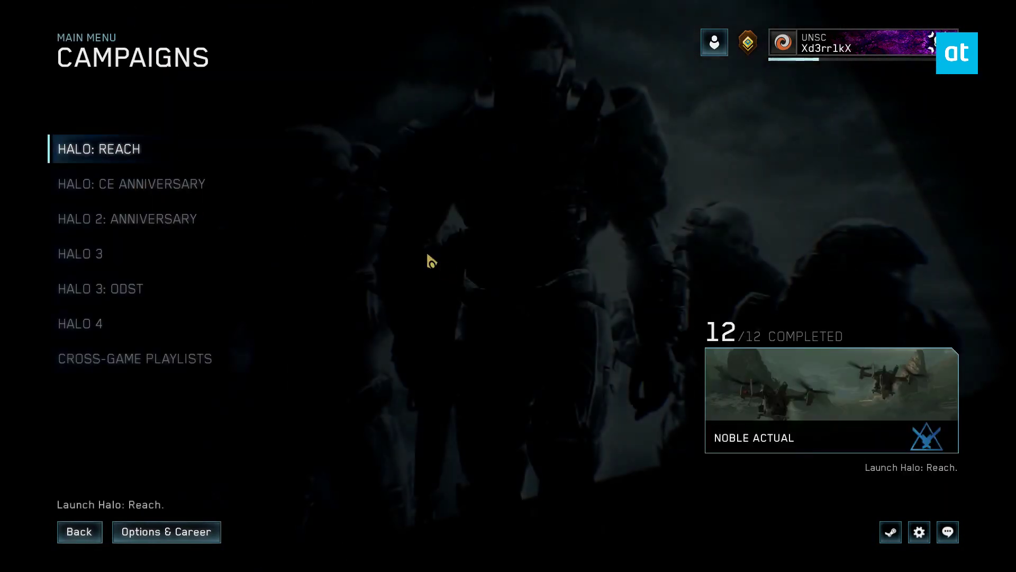
pyautogui.click(119, 159)
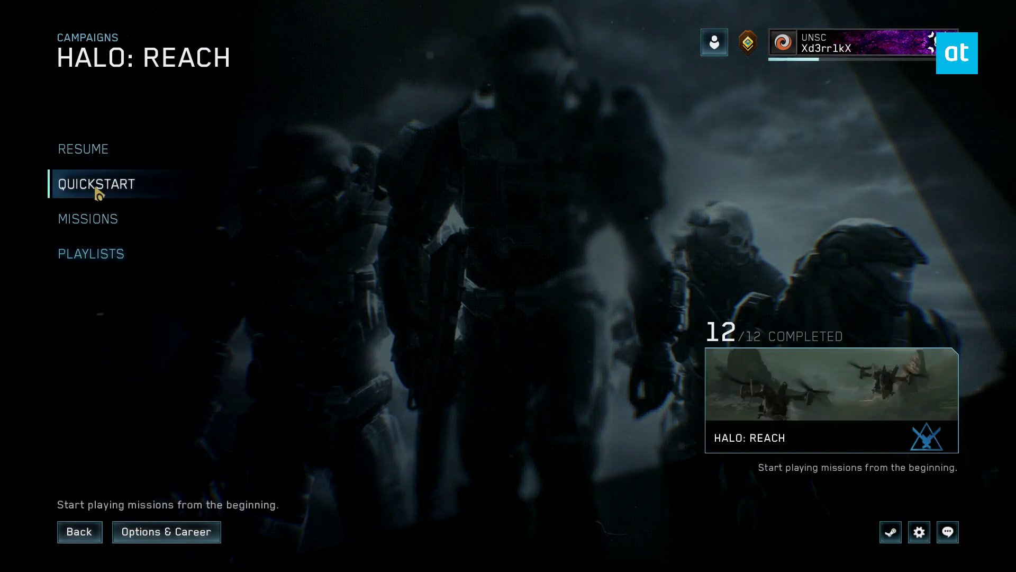
pyautogui.click(96, 191)
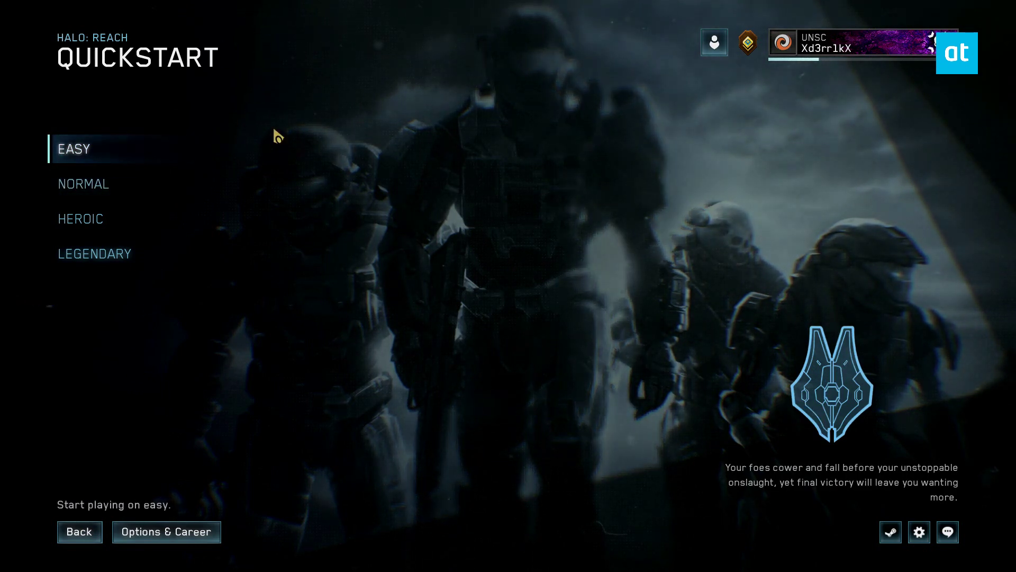
pyautogui.click(129, 191)
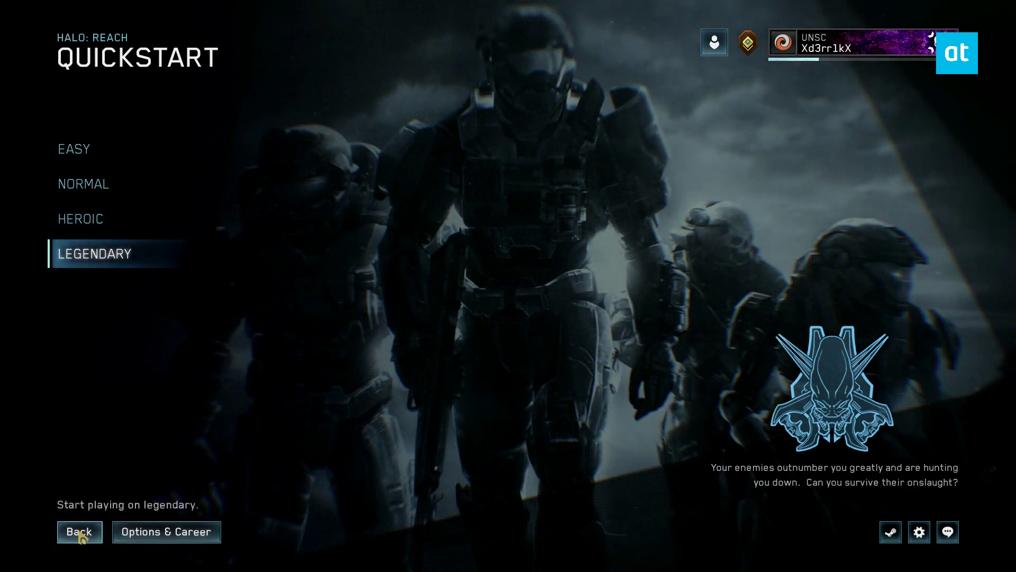
pyautogui.click(90, 532)
pyautogui.click(580, 324)
pyautogui.press('Escape')
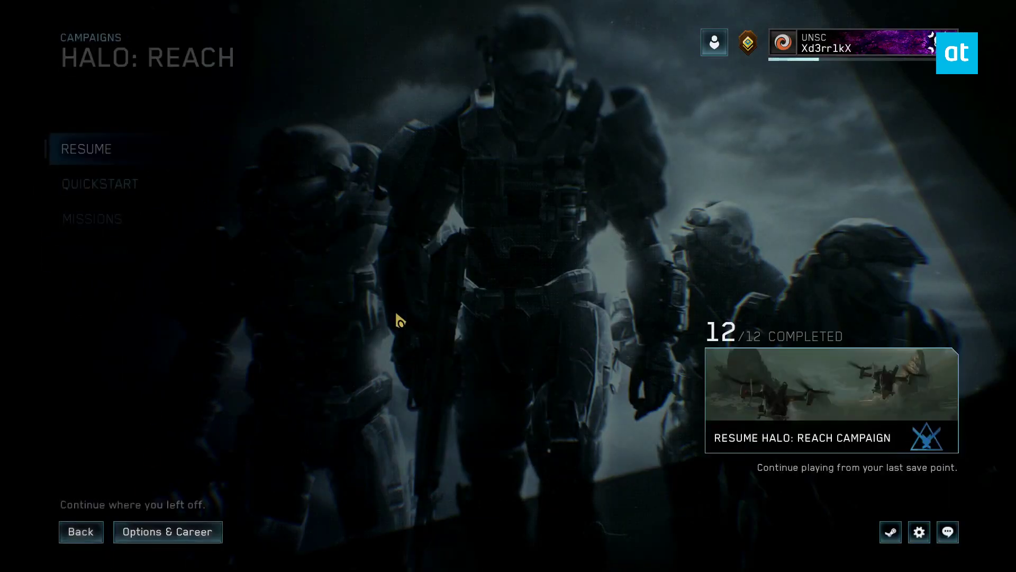
# Step: Start the Halo: Reach mission Nightfall on Normal difficulty, accepting the loss of saved mission progress
pyautogui.click(112, 218)
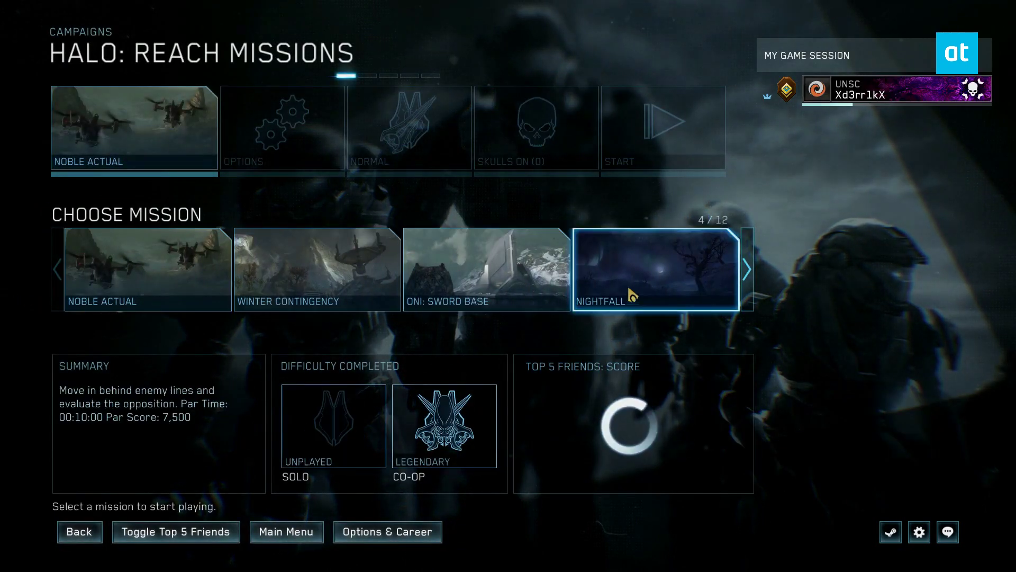
pyautogui.click(654, 291)
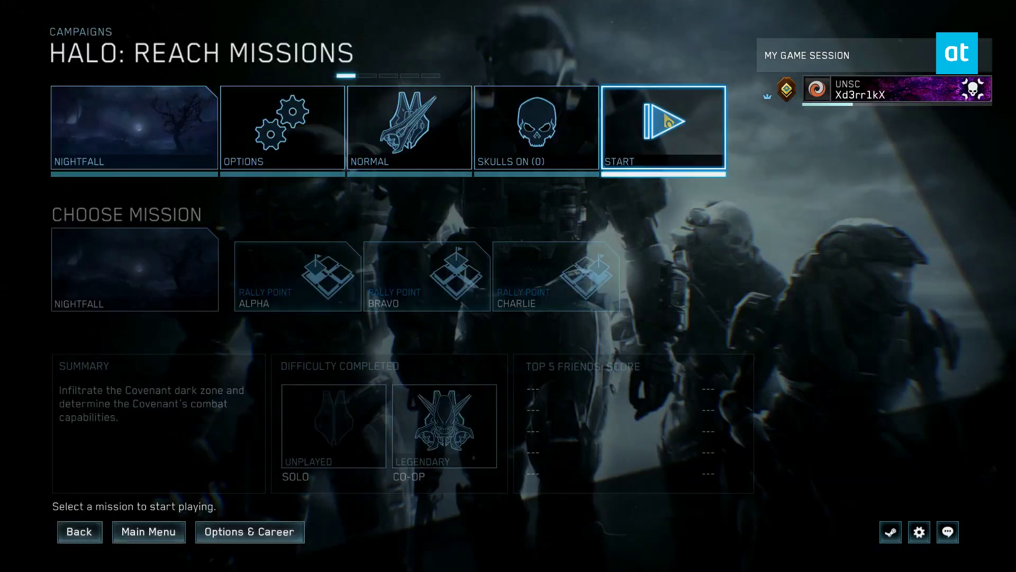
pyautogui.click(665, 122)
pyautogui.click(644, 126)
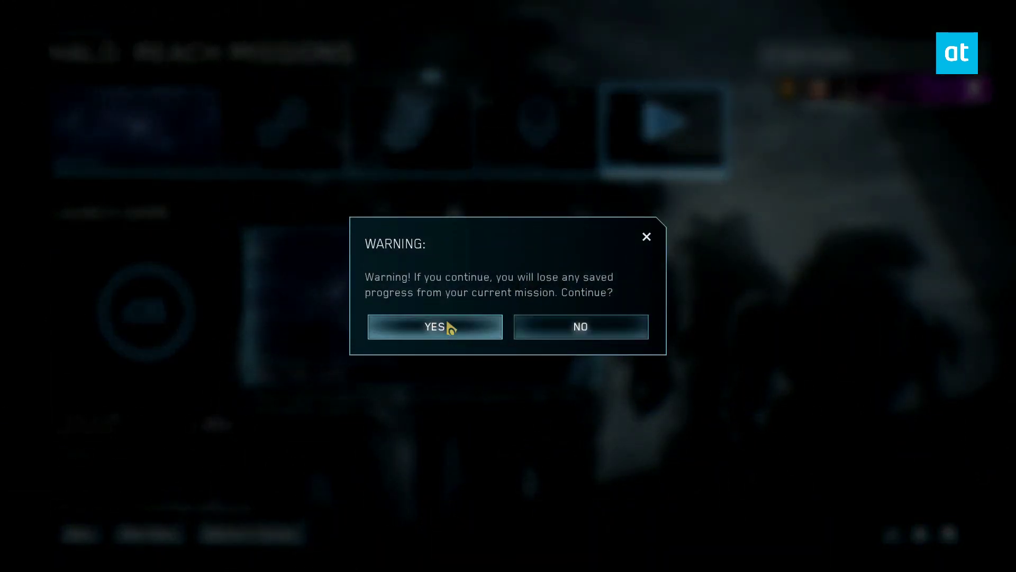
pyautogui.click(422, 326)
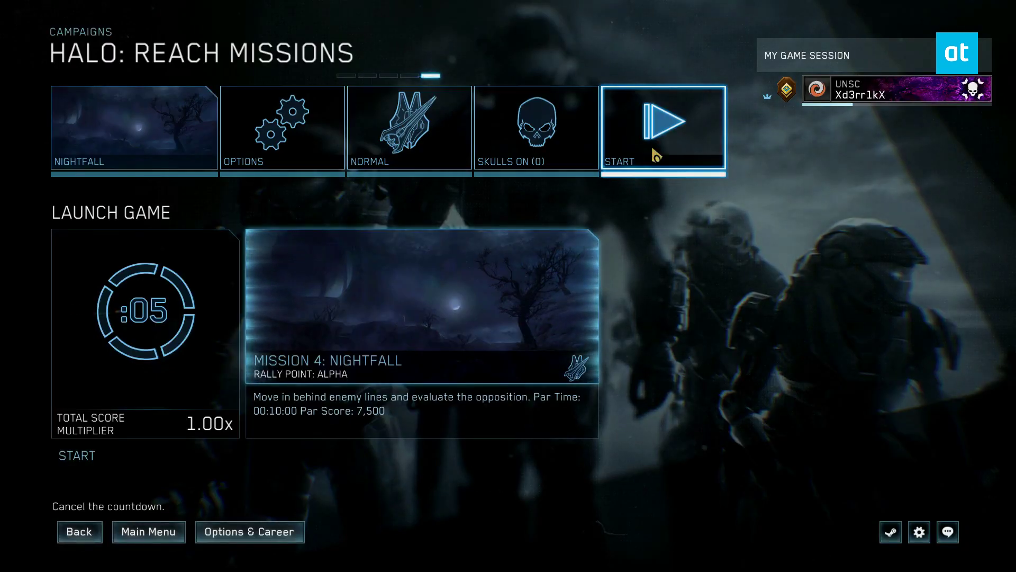
pyautogui.click(652, 155)
pyautogui.click(652, 155)
pyautogui.click(652, 155)
pyautogui.click(652, 155)
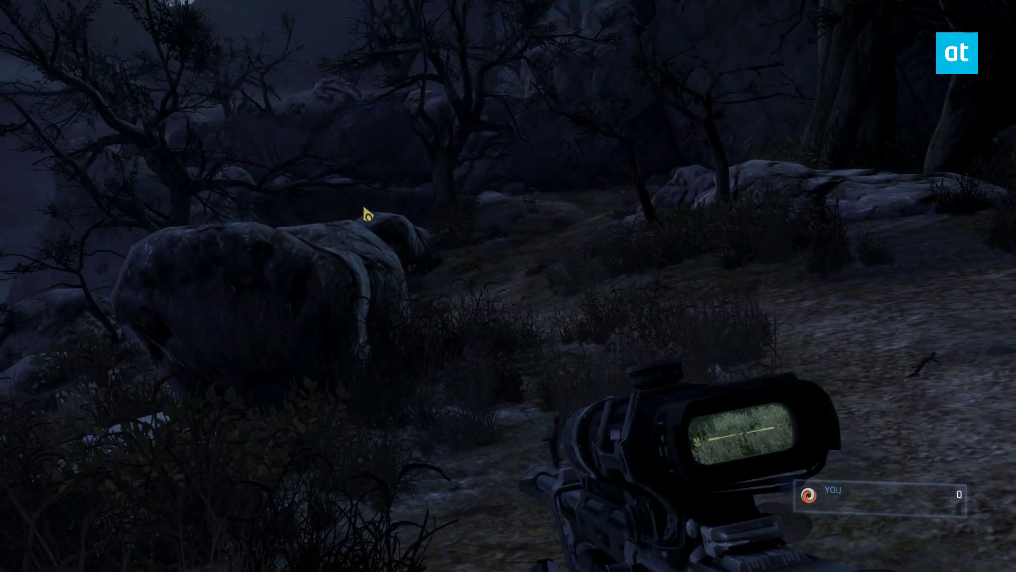
pyautogui.press('w')
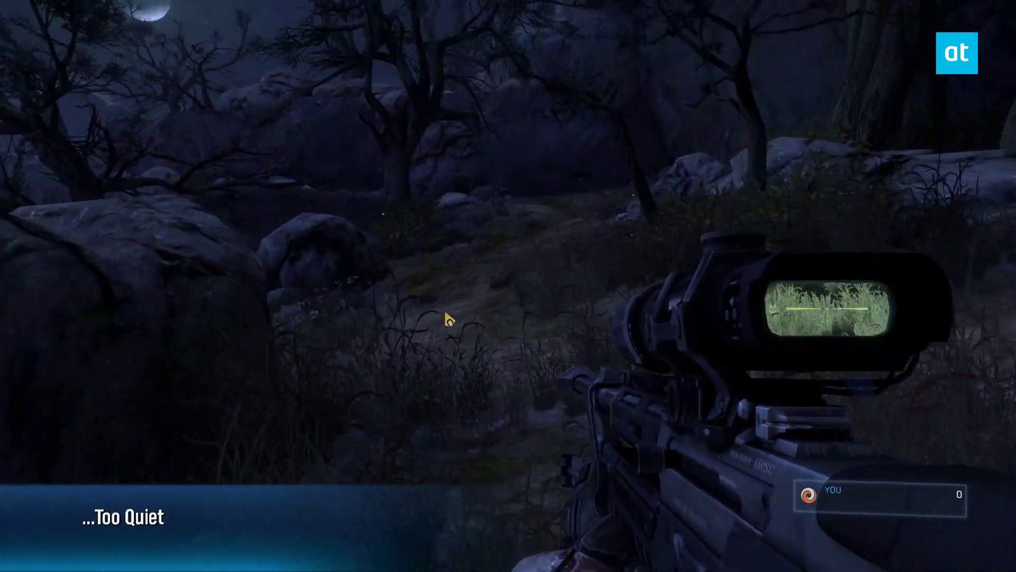
pyautogui.press('w')
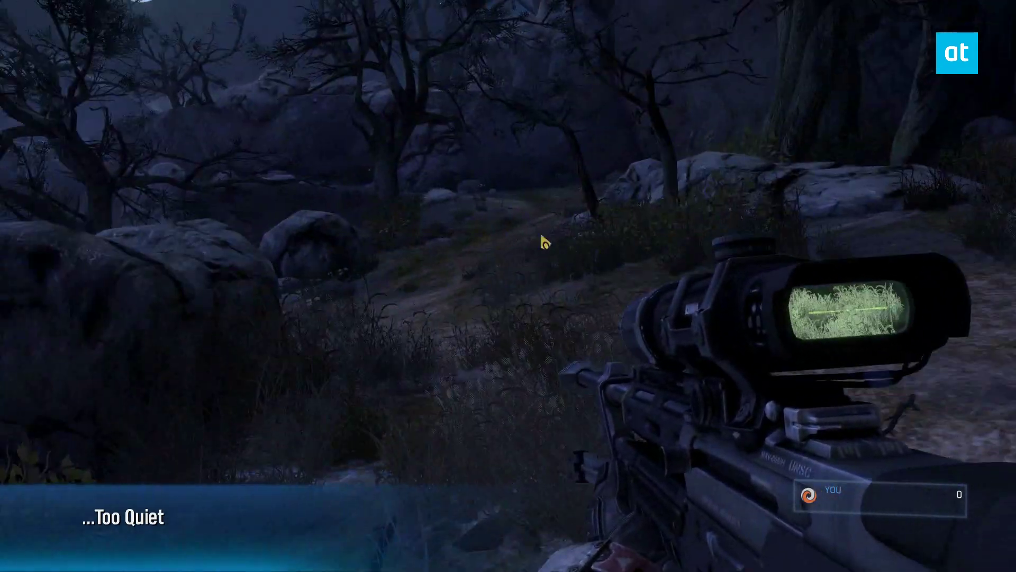
pyautogui.press('Escape')
pyautogui.press('Escape')
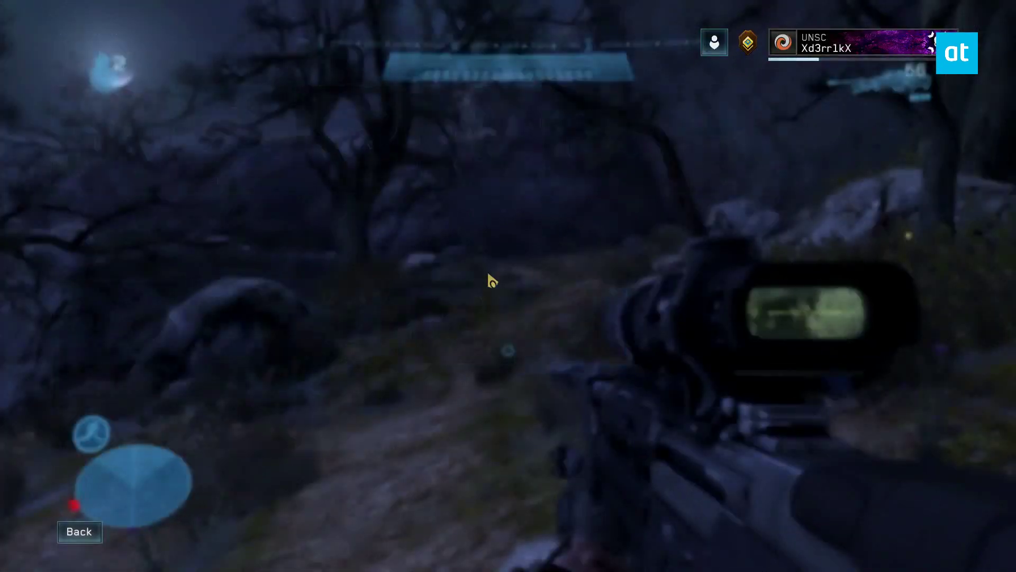
pyautogui.press('w')
pyautogui.press('w')
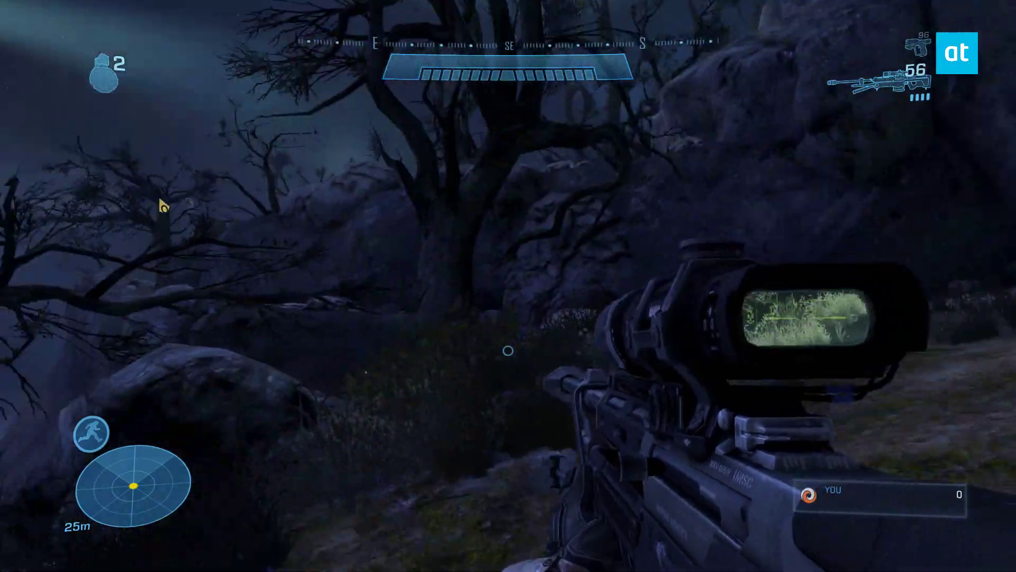
pyautogui.press('w')
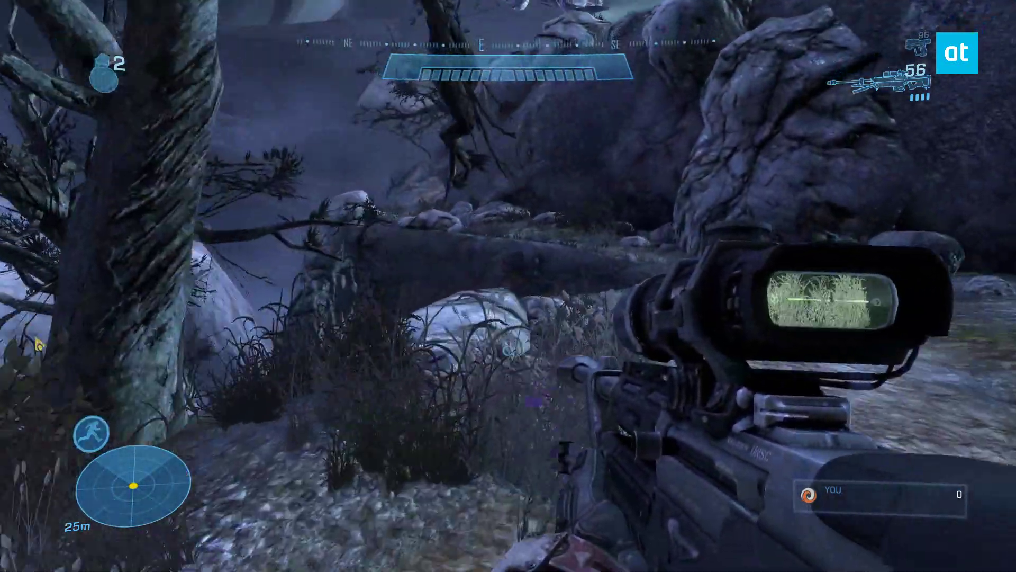
pyautogui.press('w')
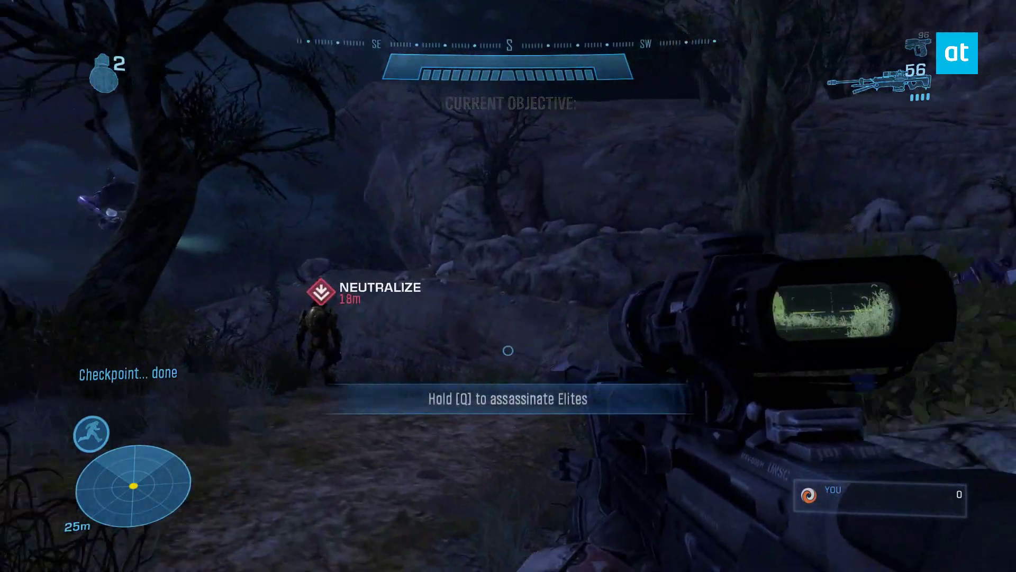
pyautogui.rightClick(508, 349)
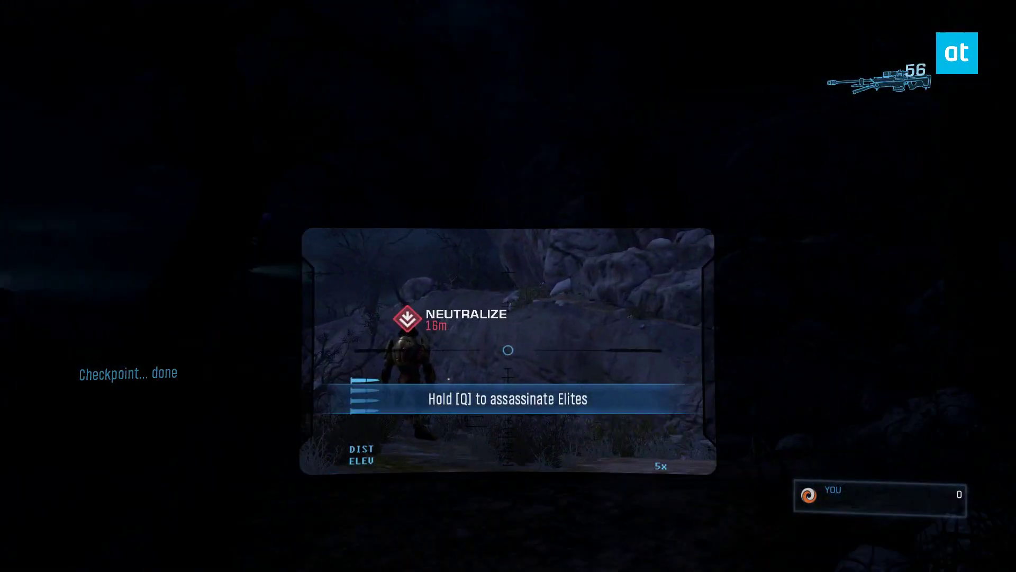
pyautogui.rightClick(508, 350)
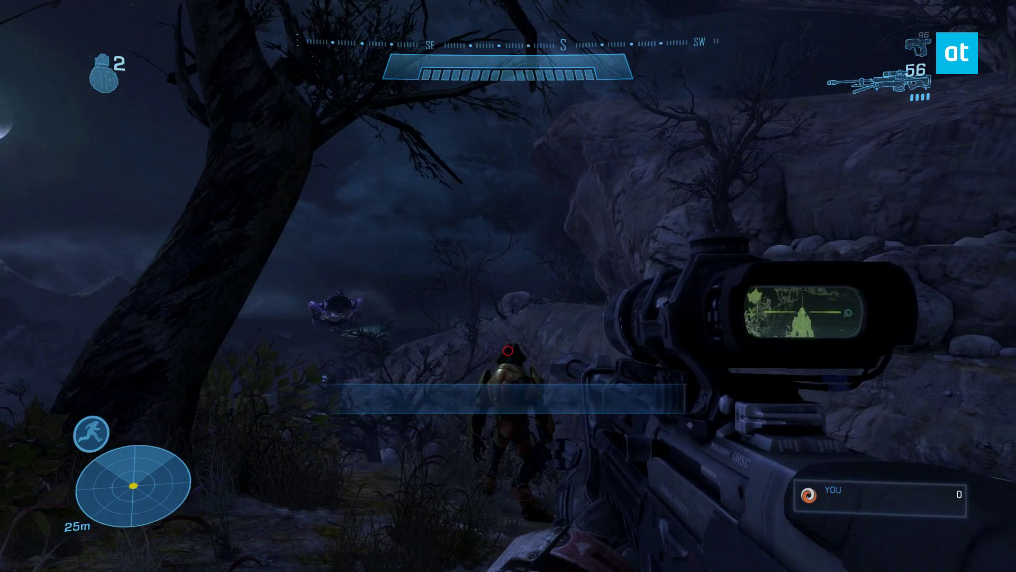
pyautogui.click(508, 349)
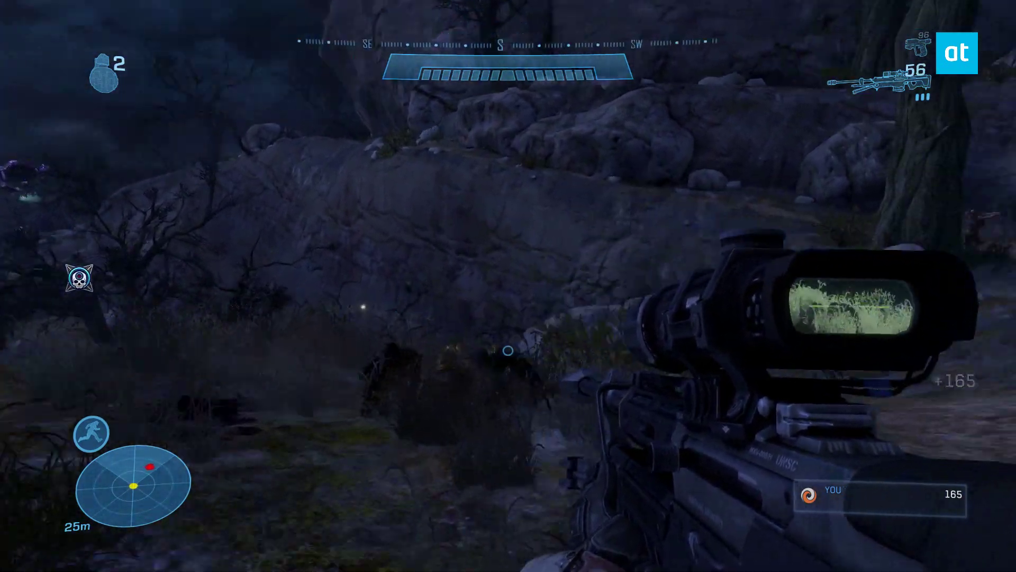
pyautogui.press('w')
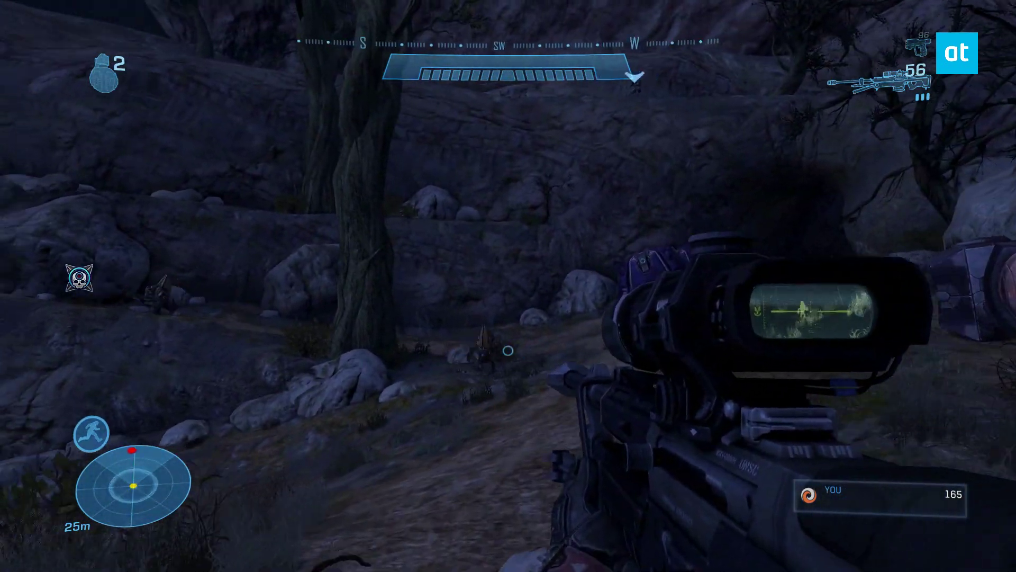
pyautogui.moveTo(508, 350)
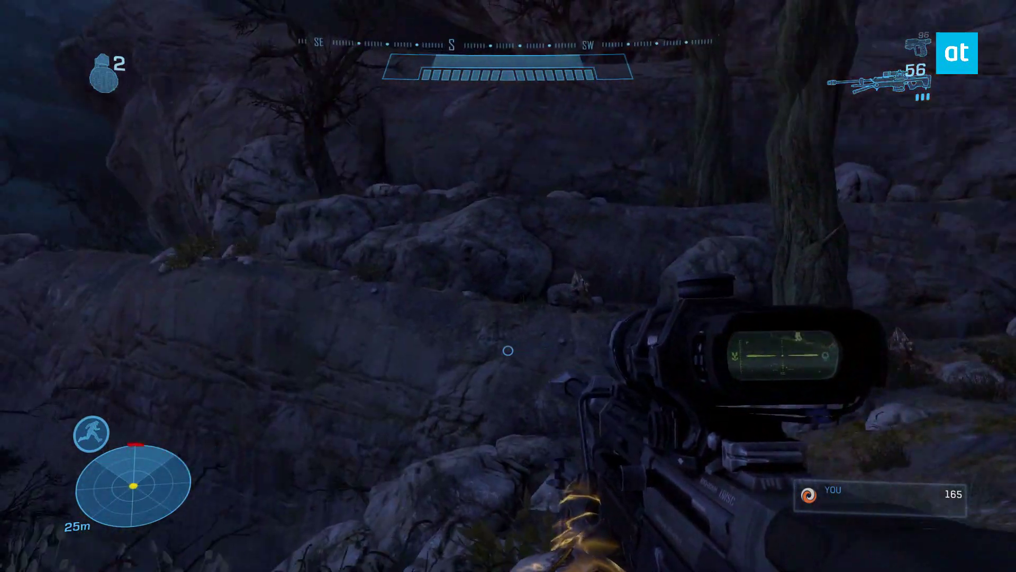
pyautogui.click(508, 349)
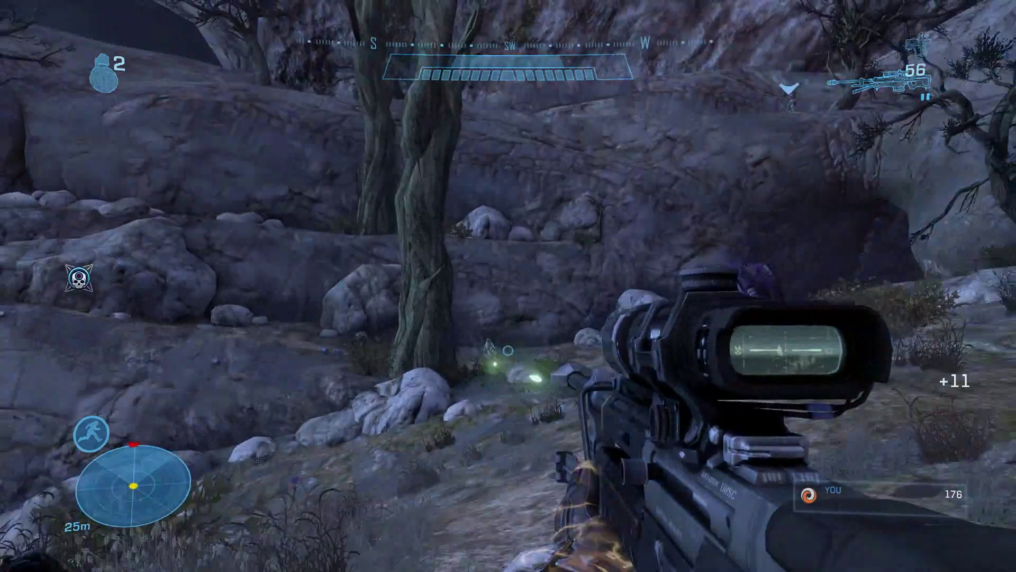
pyautogui.click(508, 350)
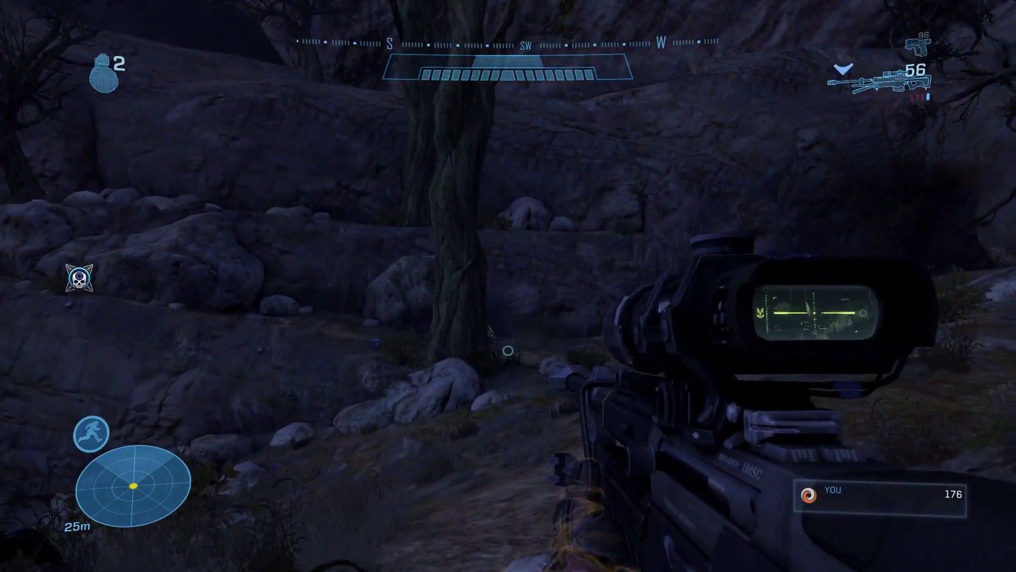